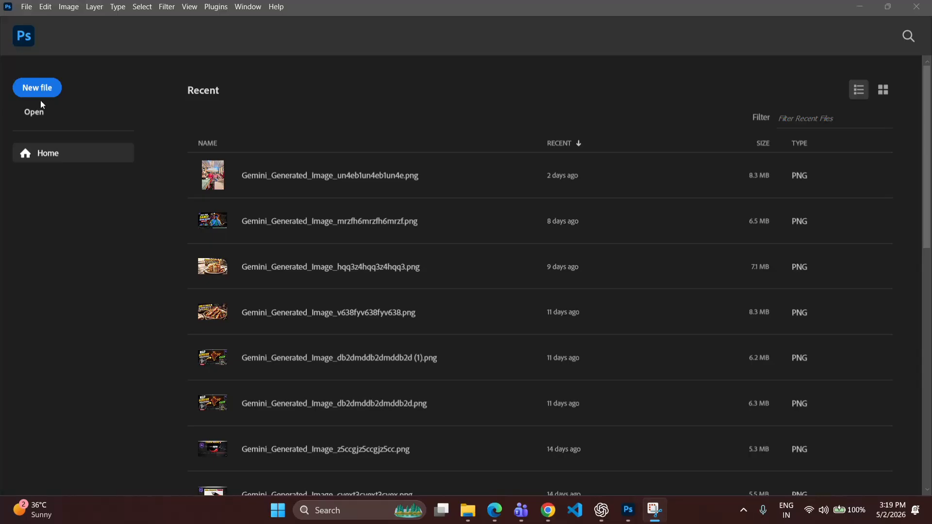
Create a white 2000 x 2000 px document at 72 ppi and add the letter "C" in Georgia Bold on the canvas.
click(36, 88)
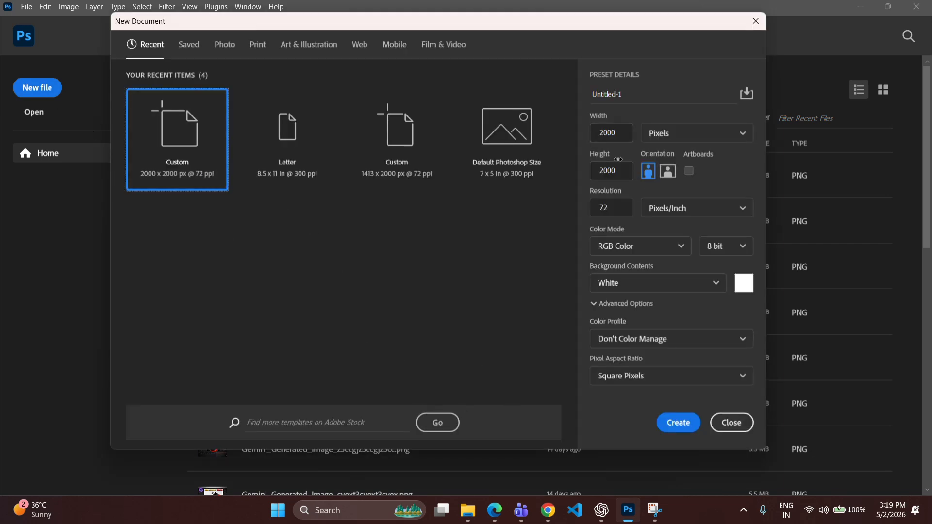
click(676, 423)
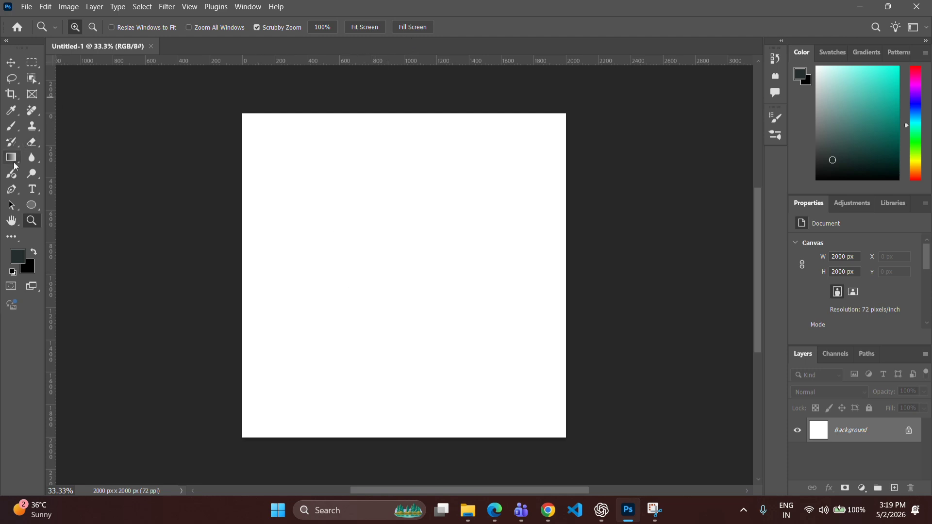
click(33, 193)
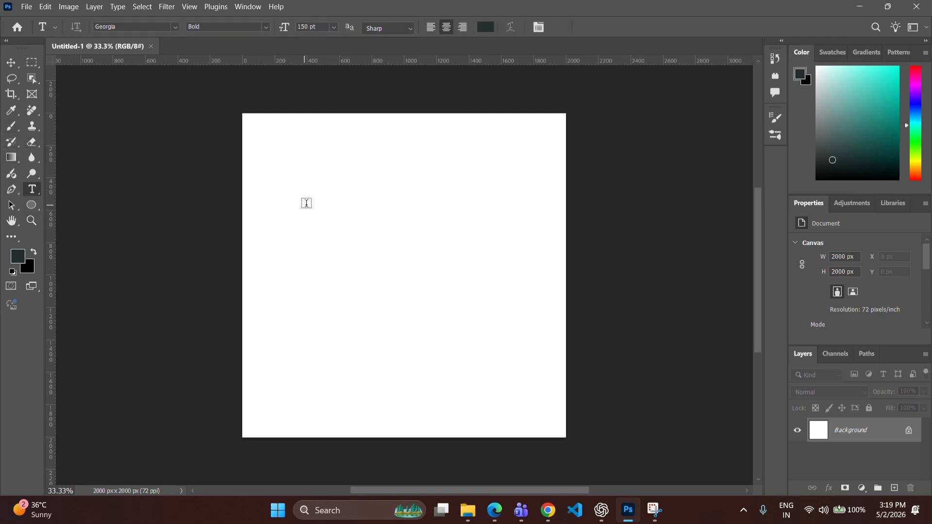
click(356, 229)
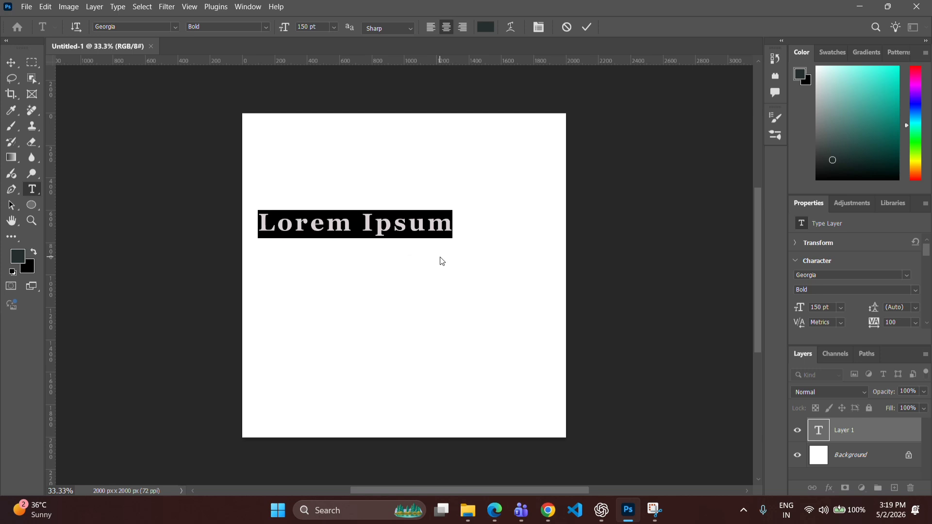
text(C)
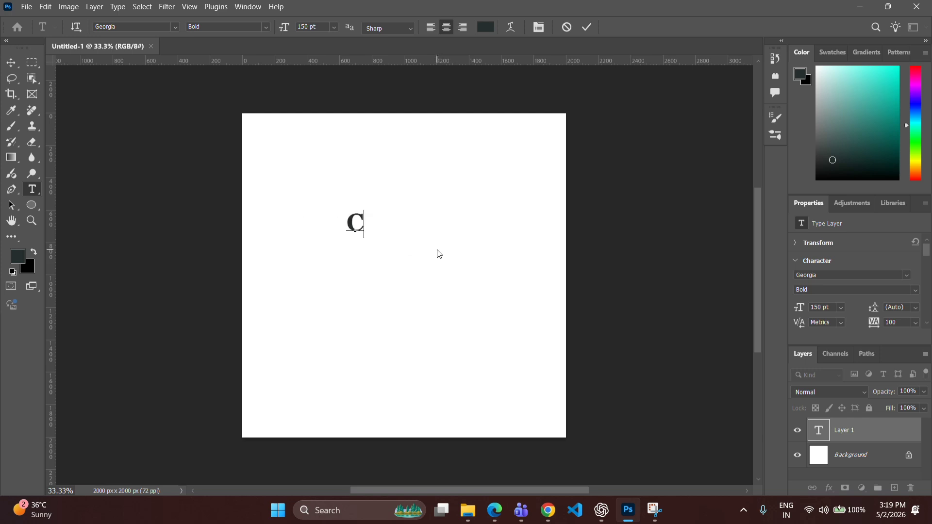
drag(340, 219, 390, 231)
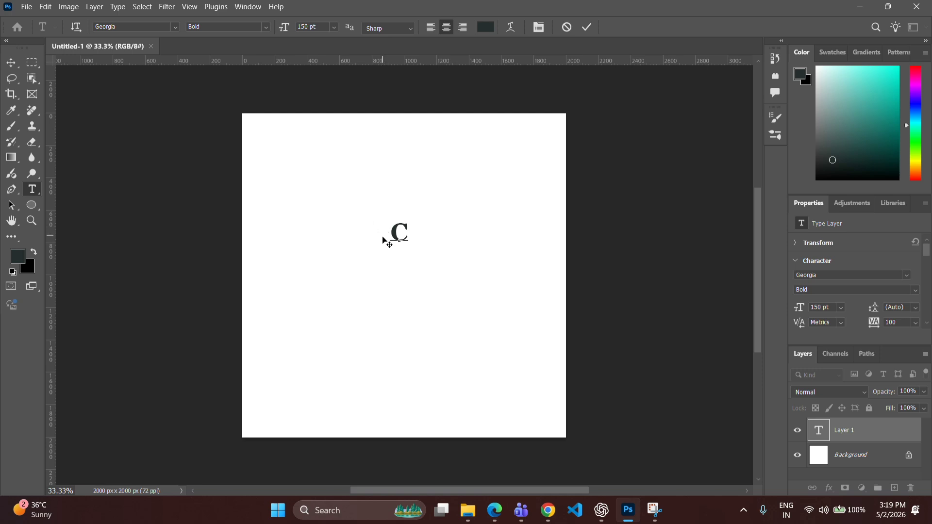
Enlarge the letter C to 944 pt and move it to around the middle of the canvas.
double_click(406, 228)
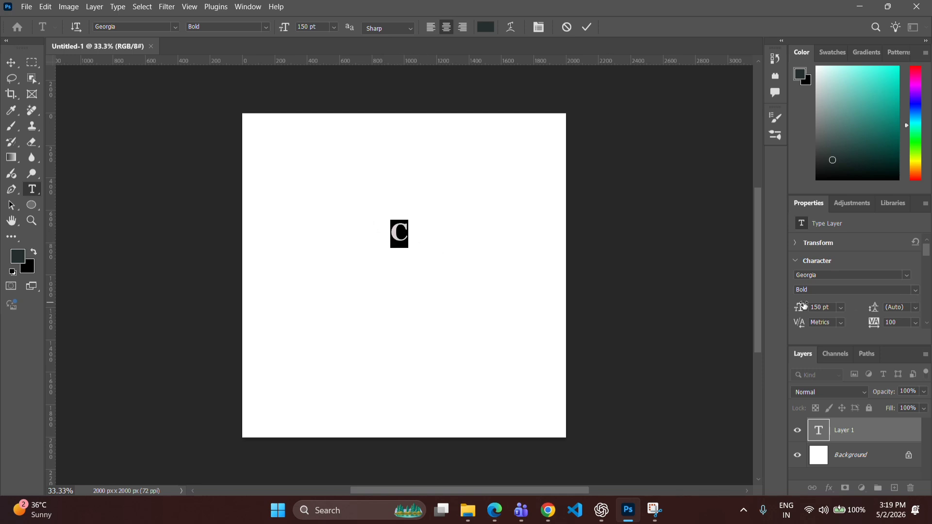
drag(800, 308, 929, 320)
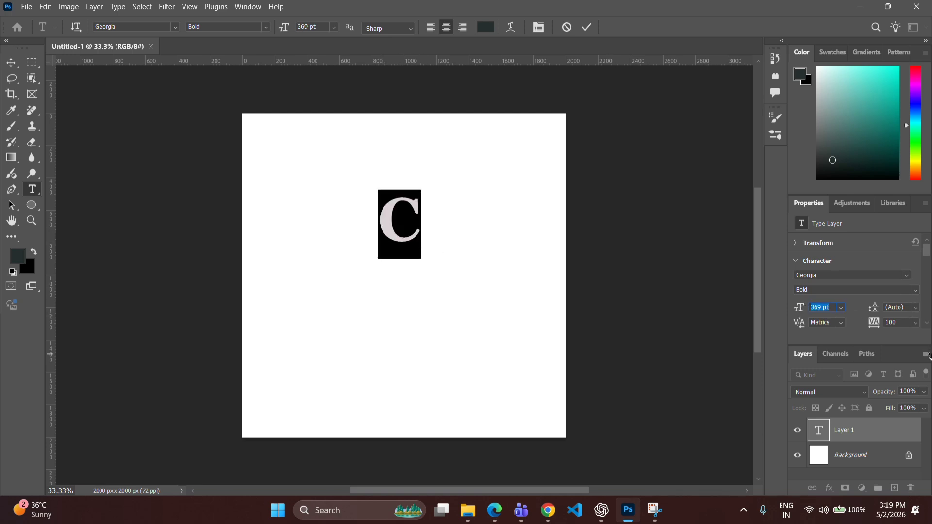
drag(798, 309, 915, 311)
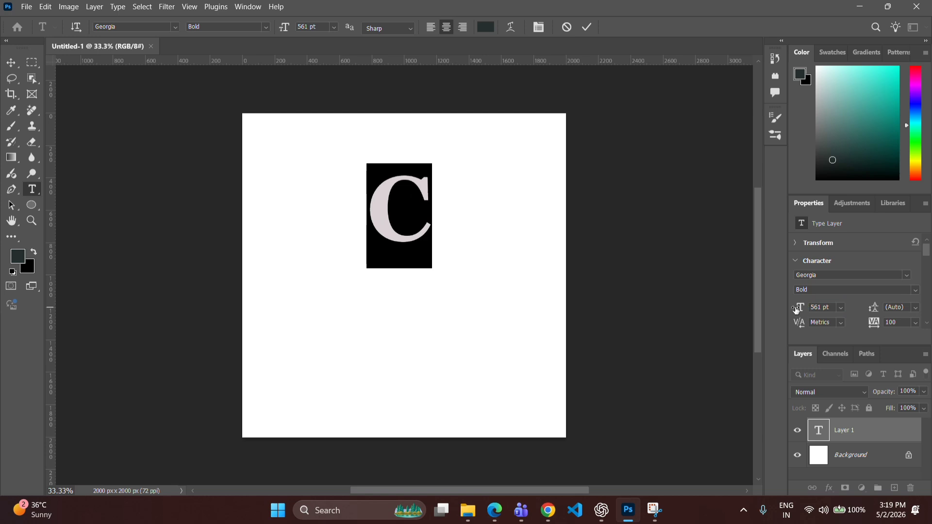
drag(797, 309, 879, 315)
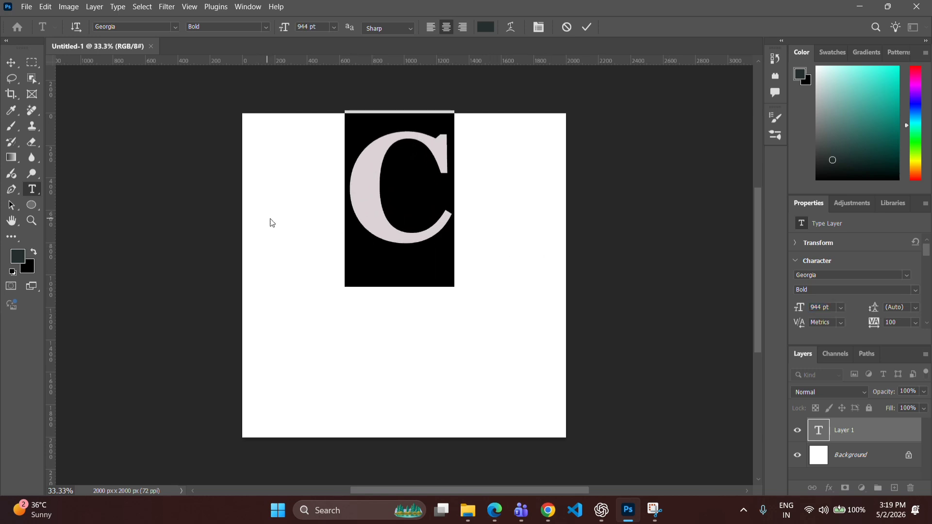
click(10, 62)
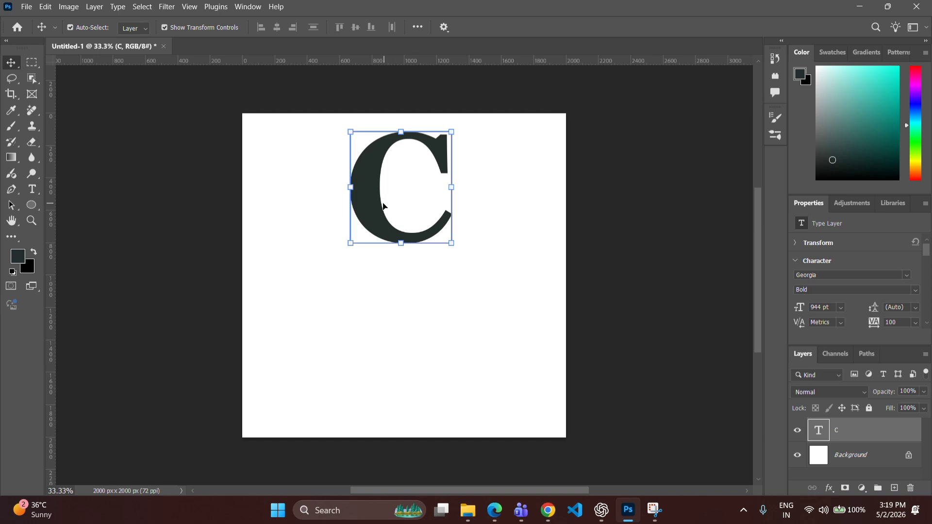
drag(383, 207, 371, 257)
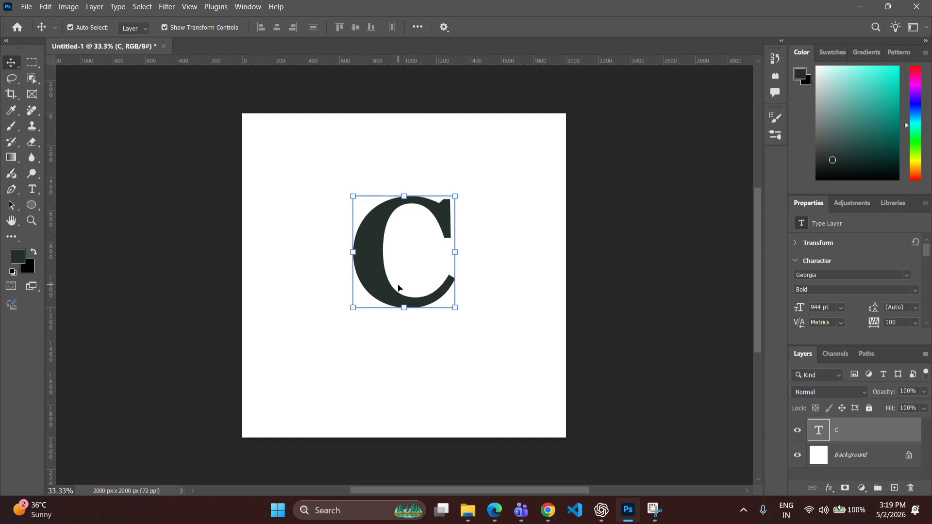
Duplicate the C text layer and recolor the upper copy to a dark neutral grey.
click(401, 21)
key(ctrl+j)
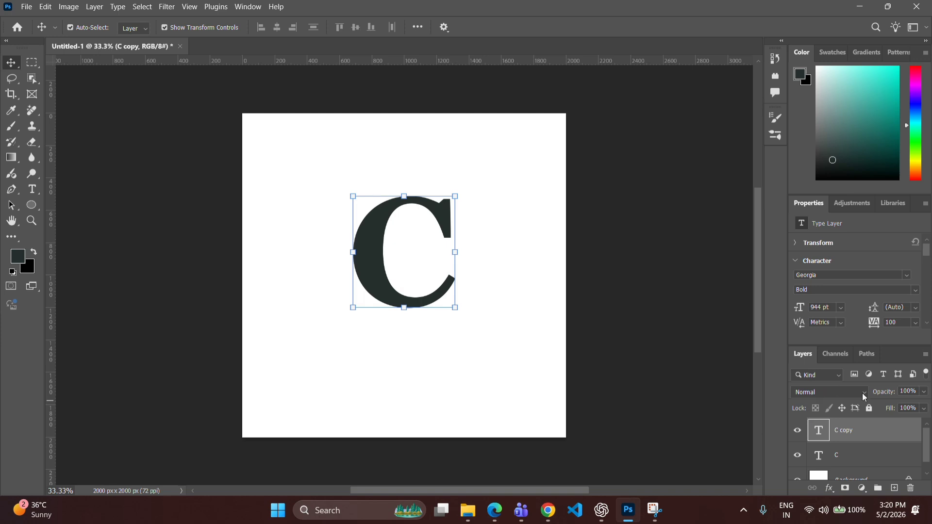
double_click(819, 432)
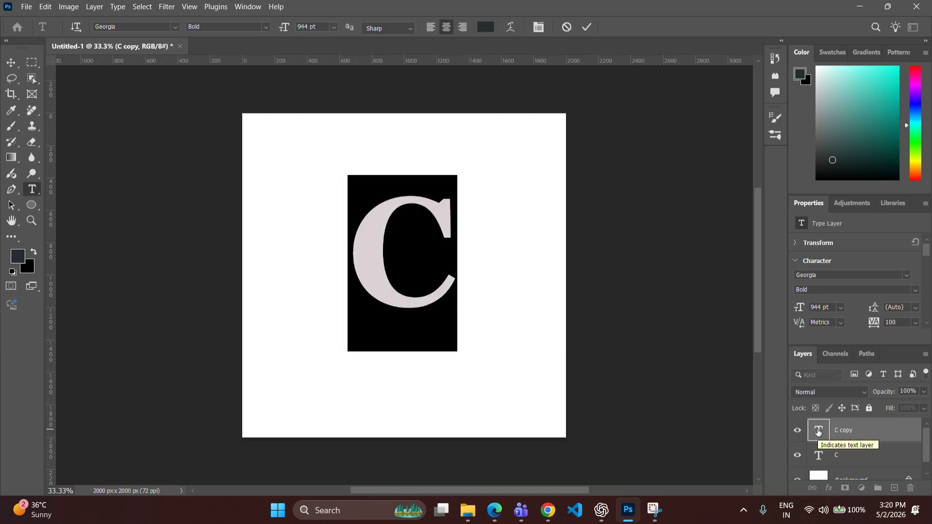
click(18, 257)
drag(330, 232, 297, 221)
click(581, 99)
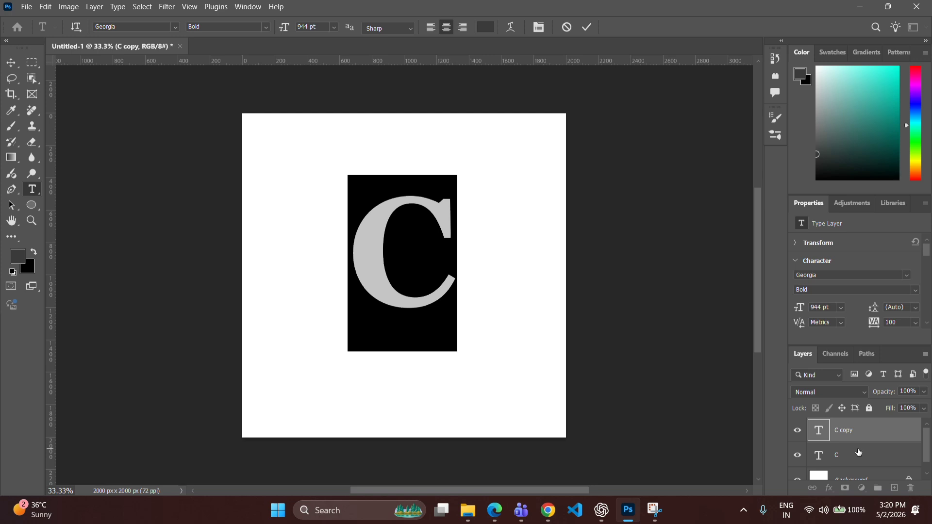
scroll(859, 453, down, 2)
scroll(859, 454, up, 2)
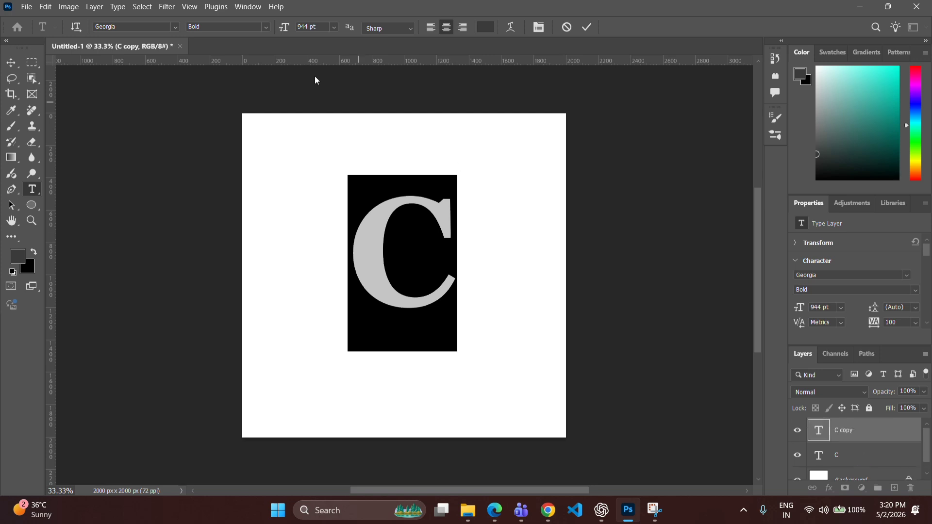
click(394, 25)
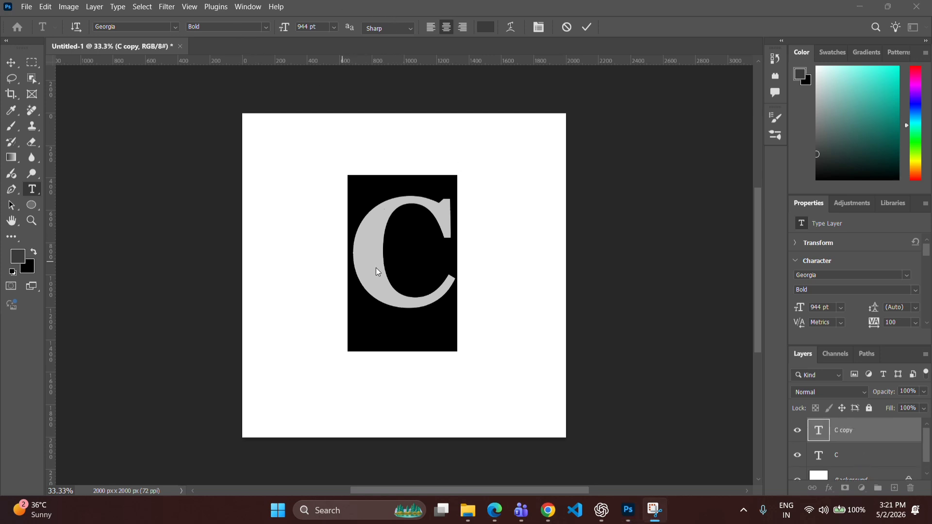
Put the lower, original C text layer into its own group and select the letter inside it.
click(852, 457)
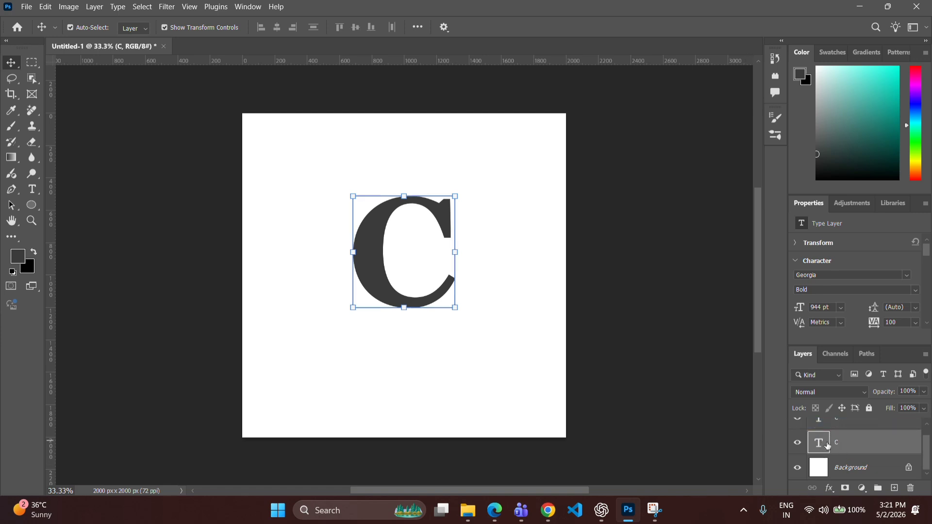
key(ctrl+g)
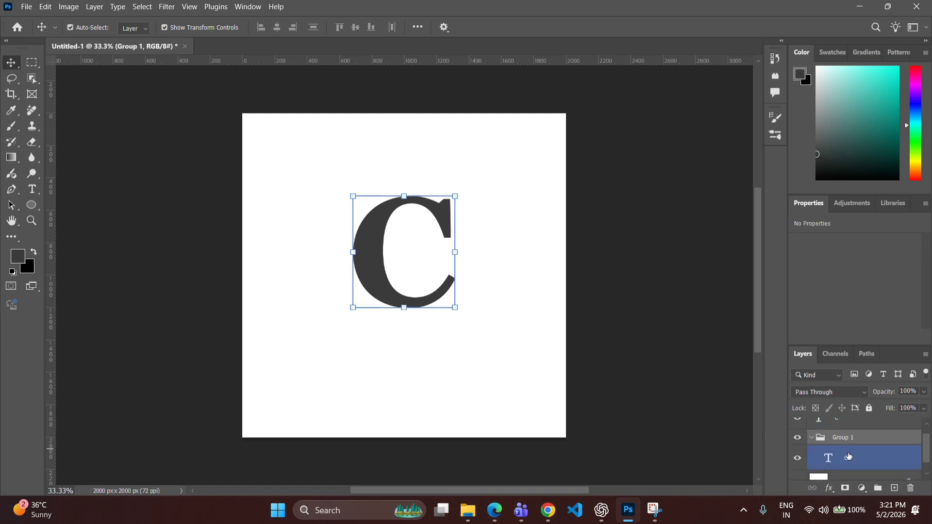
click(852, 463)
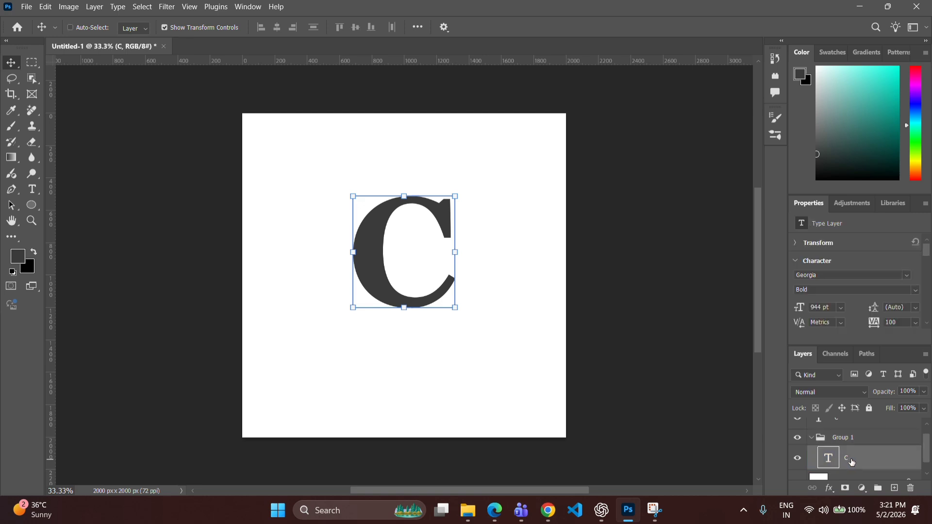
Build a sideways extrusion inside the group by making 62 copies of the C, each nudged slightly further right.
key(alt+Right)
key(alt+Right)
key(alt+Right)
key(alt+Right)
key(alt+Right)
key(alt+Right)
key(alt+Right)
key(alt+Right)
key(alt+Right)
key(alt+Right)
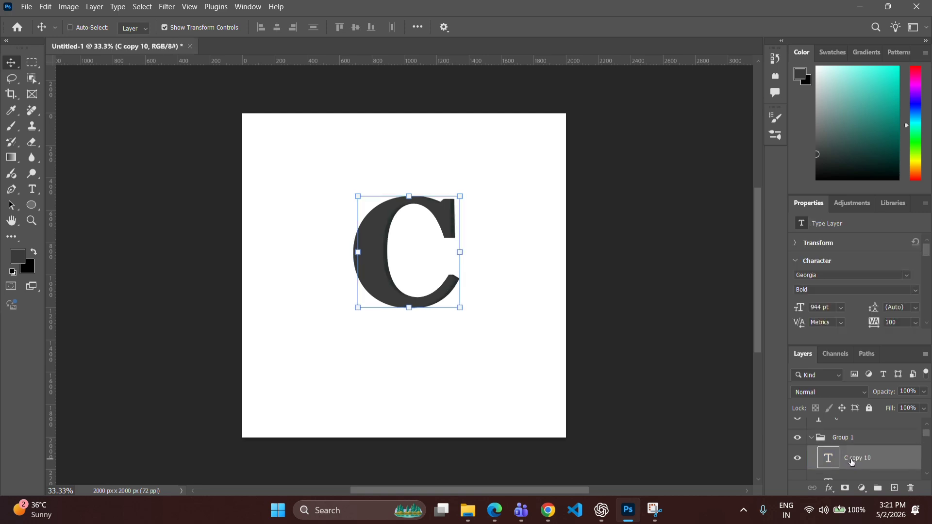
key(alt+Right)
key(alt+Right)
key(alt+Right)
key(alt+Right)
key(alt+Right)
key(alt+Right)
key(alt+Right)
key(alt+Right)
key(alt+Right)
key(alt+Right)
key(alt+Right)
key(alt+Right)
key(alt+Right)
key(alt+Right)
key(alt+Right)
key(alt+Right)
key(alt+Right)
key(alt+Right)
key(alt+Right)
key(alt+Right)
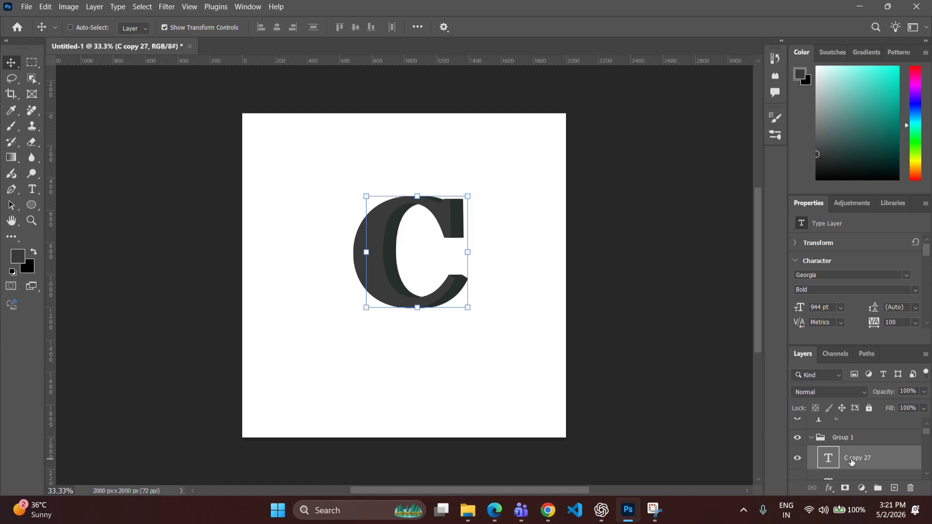
key(alt+Right)
key(alt+Right)
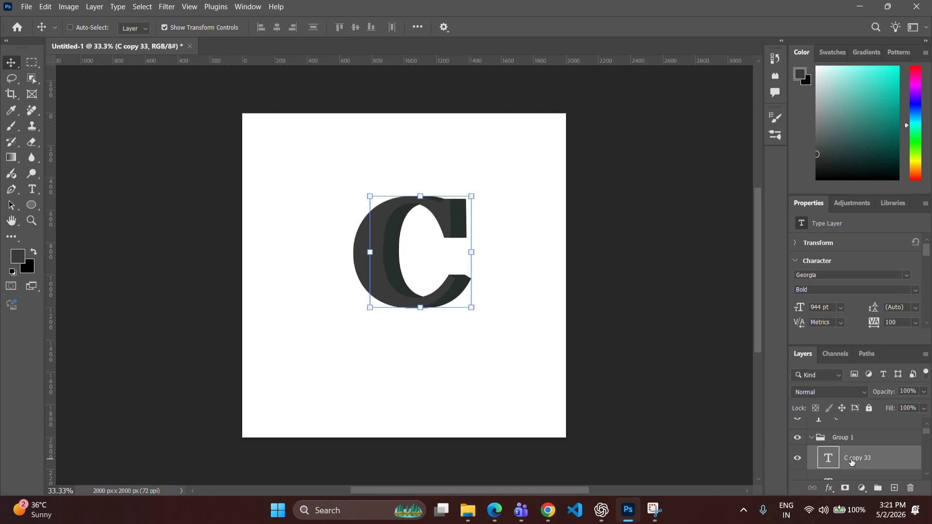
key(alt+Right)
key(alt+Right)
key(alt+Right)
key(alt+Right)
key(alt+Right)
key(alt+Right)
key(alt+Right)
key(alt+Right)
key(alt+Right)
key(alt+Right)
key(alt+Right)
key(alt+Right)
key(alt+Right)
key(alt+Right)
key(alt+Right)
key(alt+Right)
key(alt+Right)
key(alt+Right)
key(alt+Right)
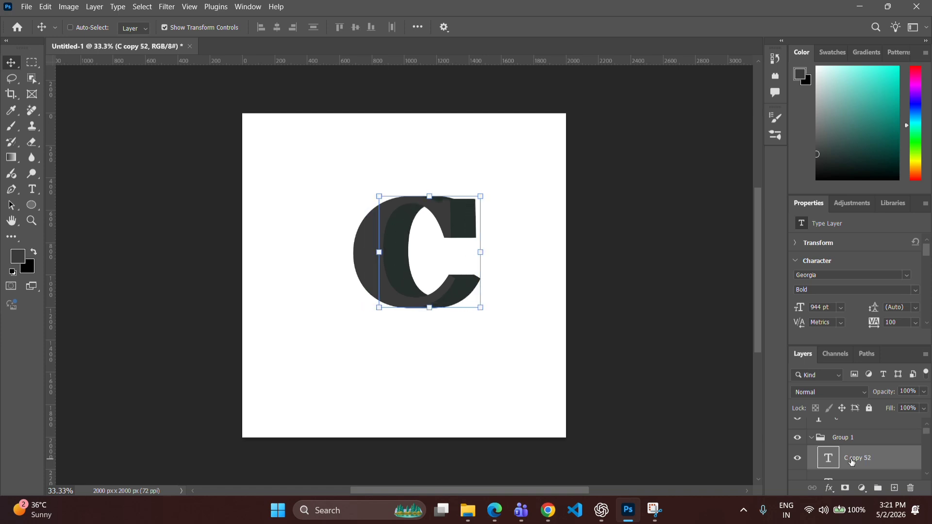
key(alt+Right)
key(alt+Right)
key(alt+Right)
key(alt+Right)
key(alt+Right)
key(alt+Right)
key(alt+Right)
key(alt+Right)
key(alt+Right)
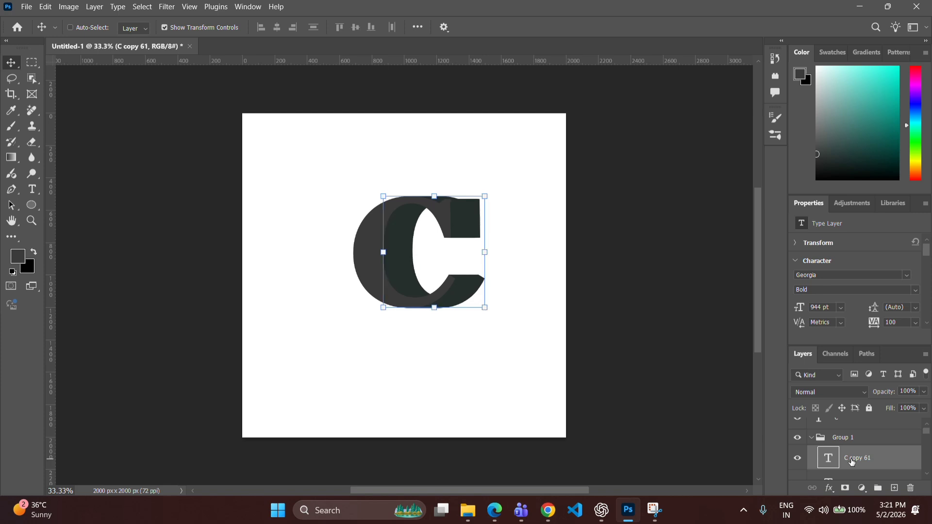
key(alt+Right)
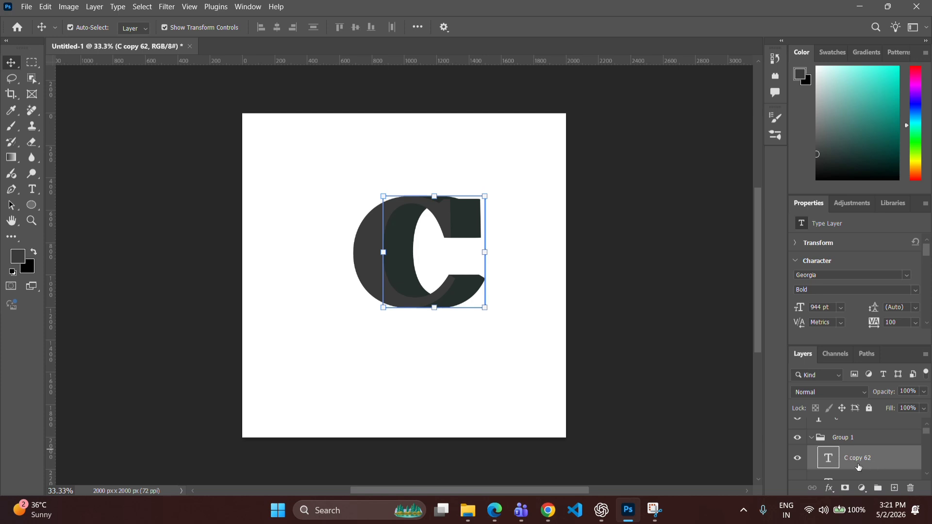
Collapse the group holding the C copies in the layer stack.
click(810, 439)
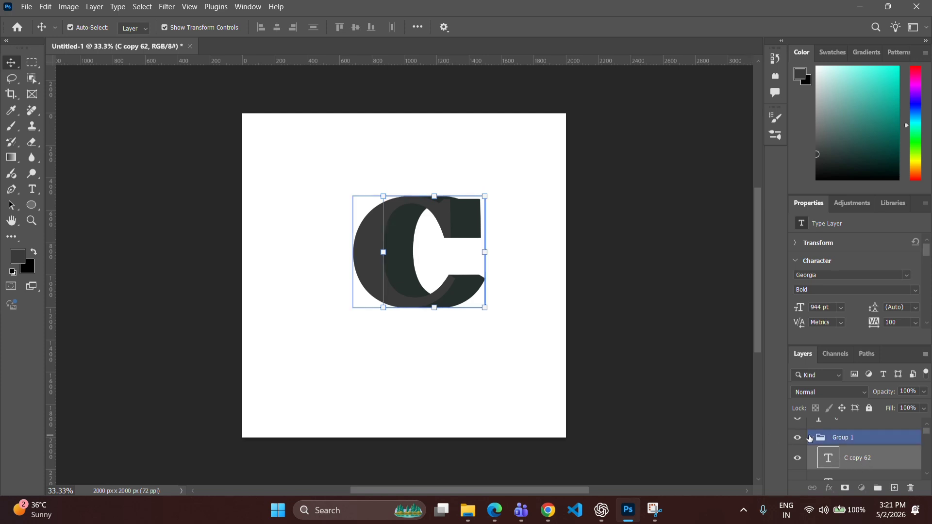
click(811, 438)
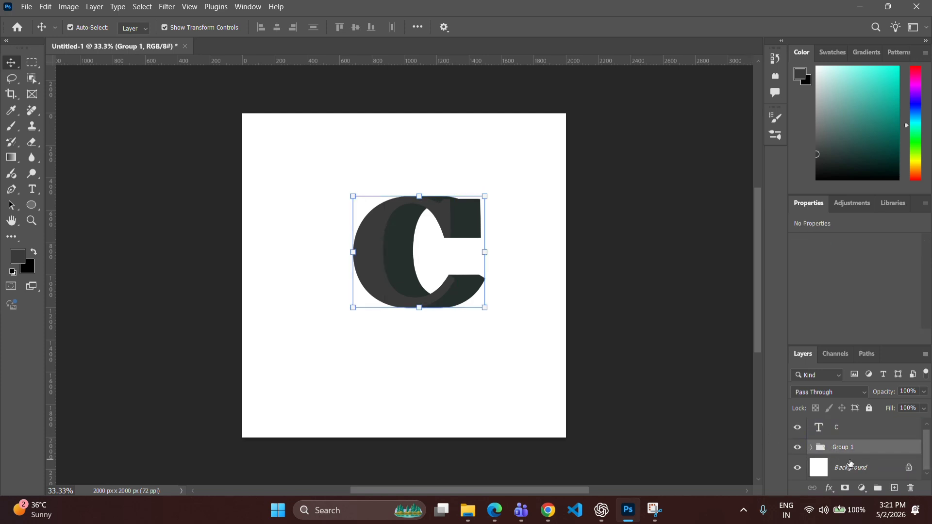
click(812, 448)
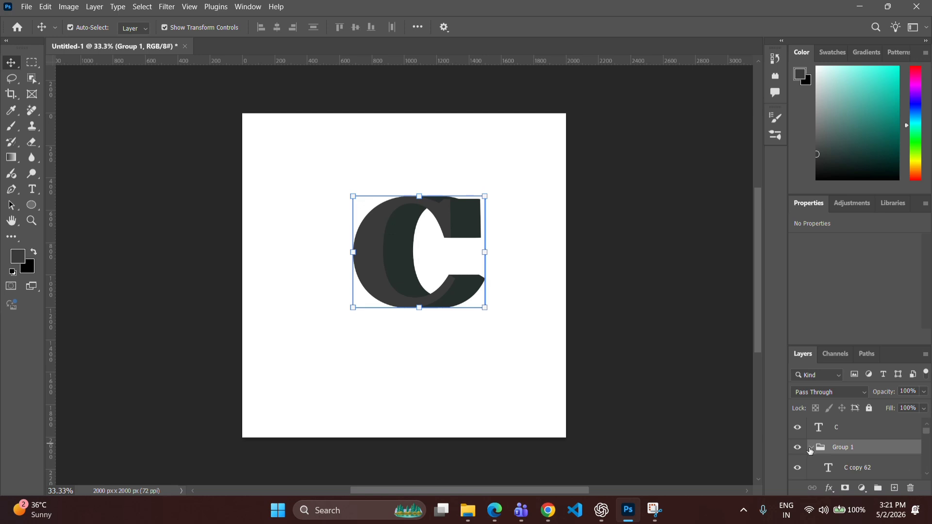
click(811, 449)
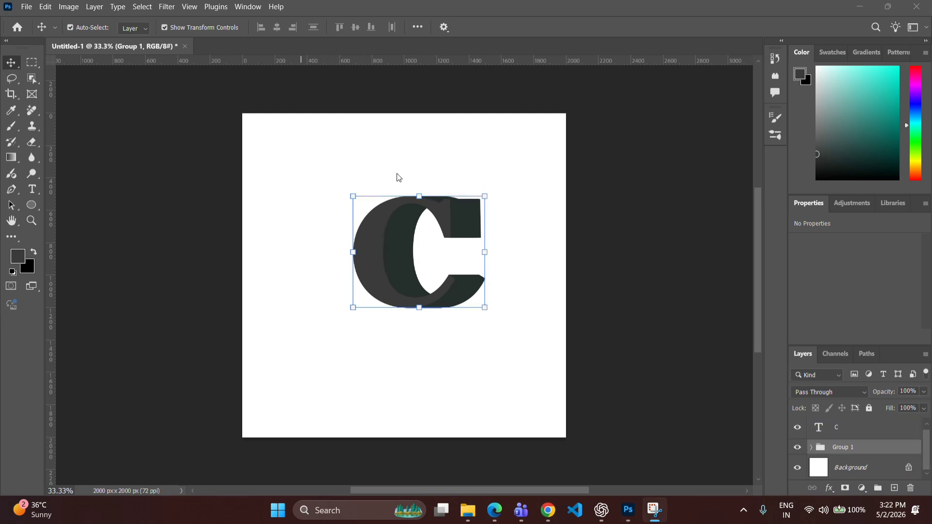
click(846, 422)
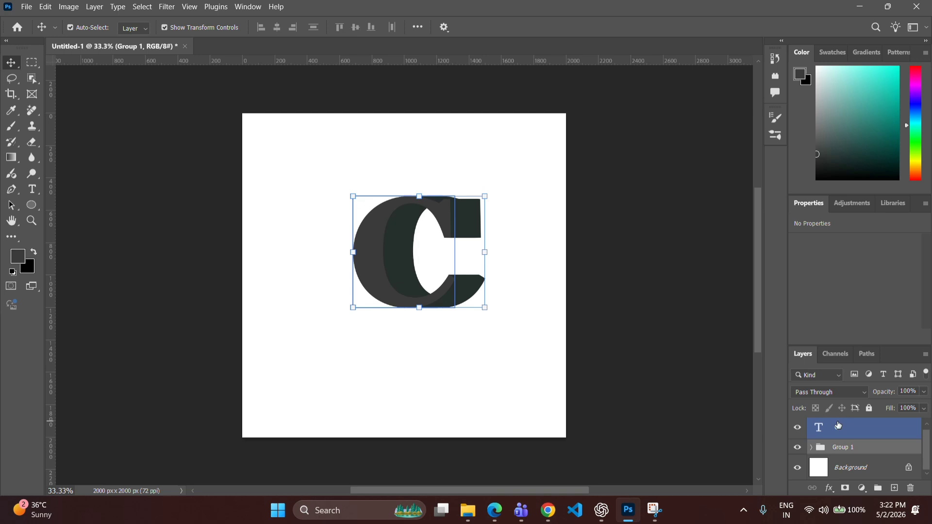
Place the cat photo from Downloads as an embedded image between the group and the grey C layer.
click(26, 7)
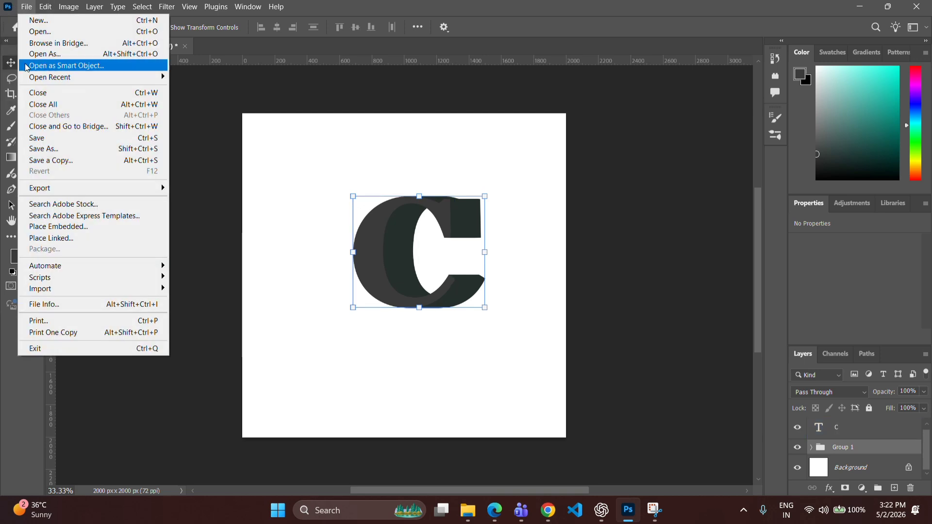
click(56, 226)
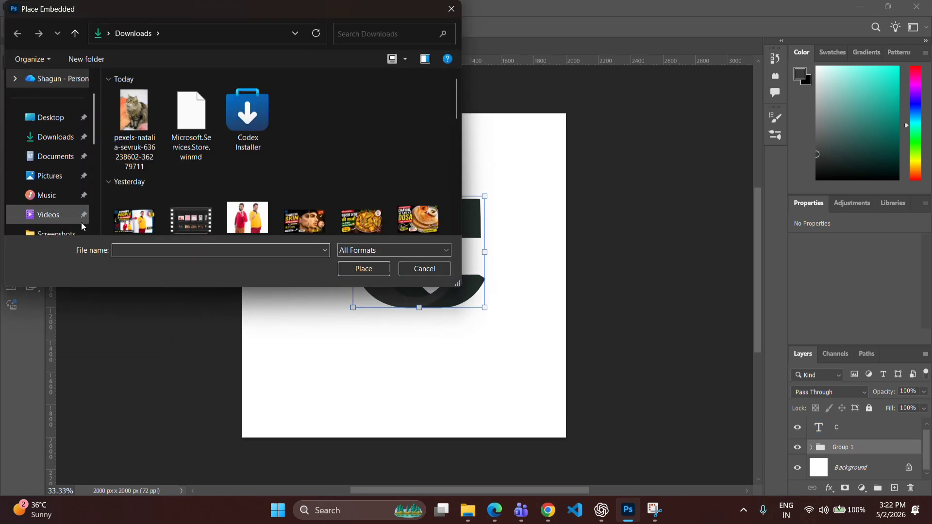
click(134, 111)
click(371, 272)
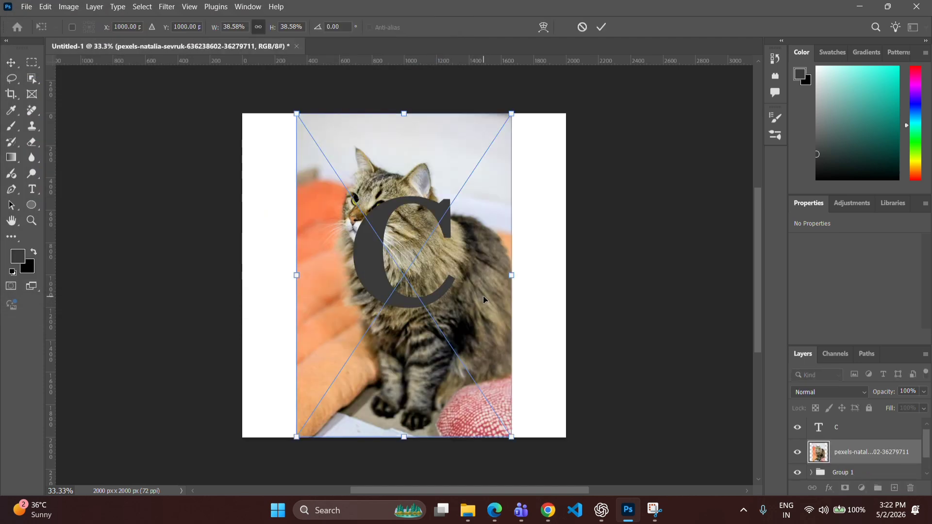
key(Return)
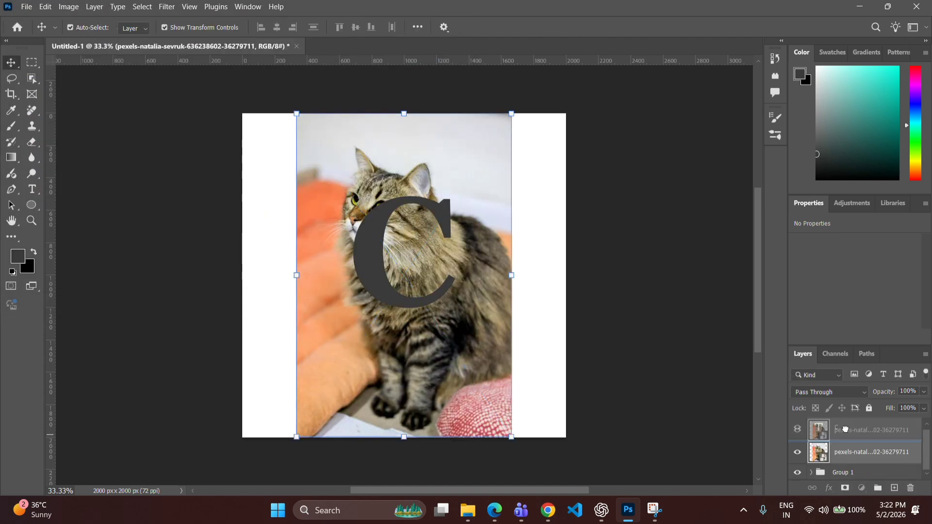
Move the cat photo layer above the C text layer and lower its opacity to 50%.
drag(850, 460, 849, 424)
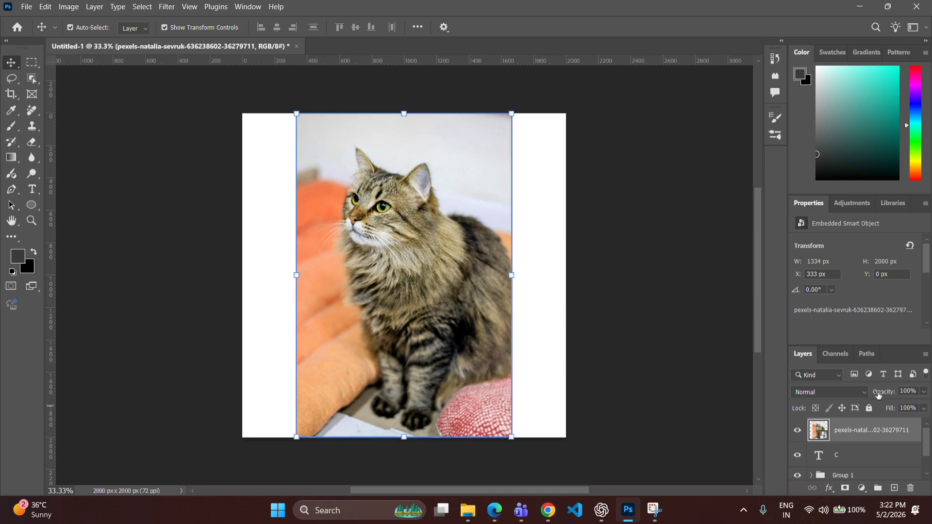
click(924, 395)
drag(924, 395, 895, 409)
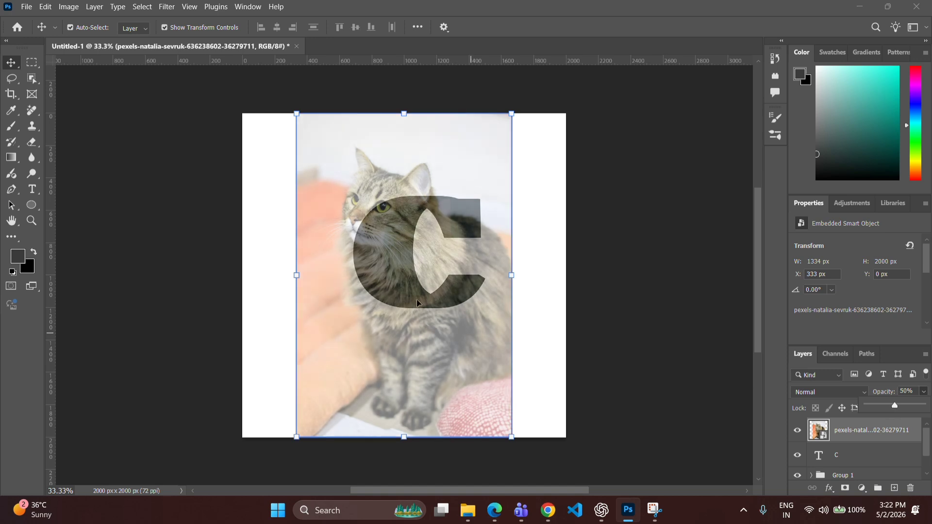
Scale the cat photo proportionally to 33.90% and centre it on the canvas so the cat's face overlaps the C.
drag(418, 303, 421, 310)
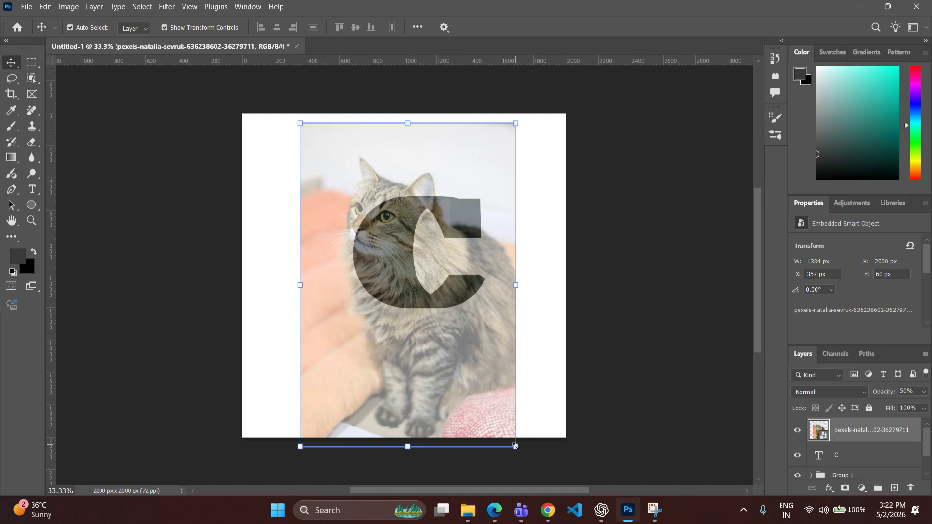
drag(516, 447, 490, 408)
drag(407, 335, 417, 346)
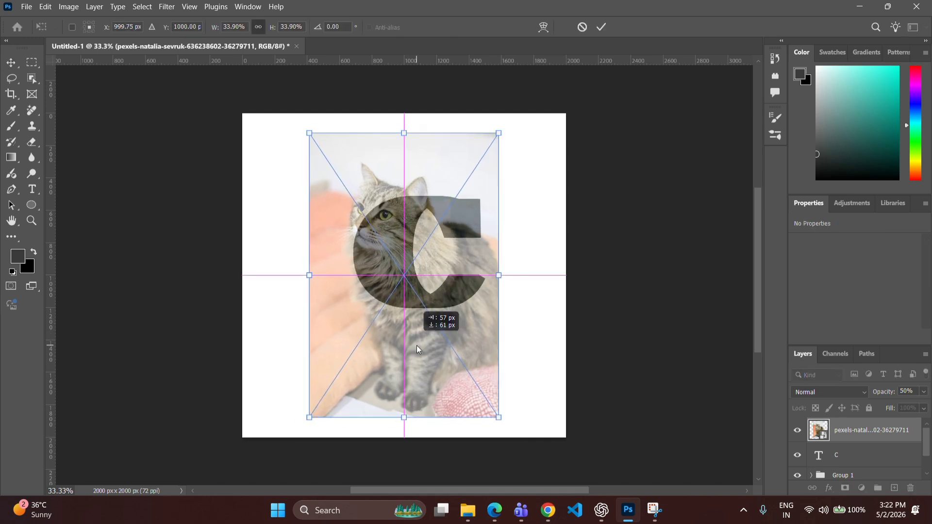
drag(416, 346, 417, 345)
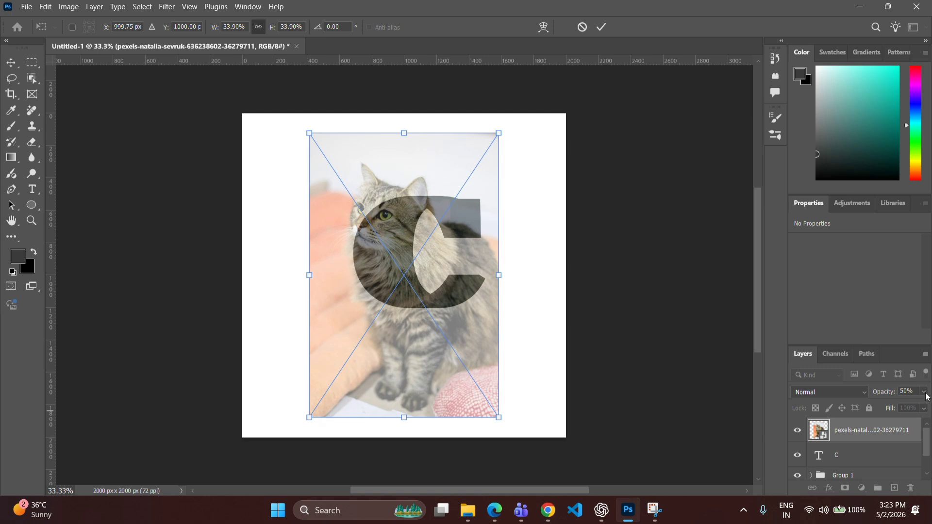
Set the cat photo's opacity to 100% and clip it to the C text layer with a clipping mask.
click(924, 392)
drag(899, 408, 930, 410)
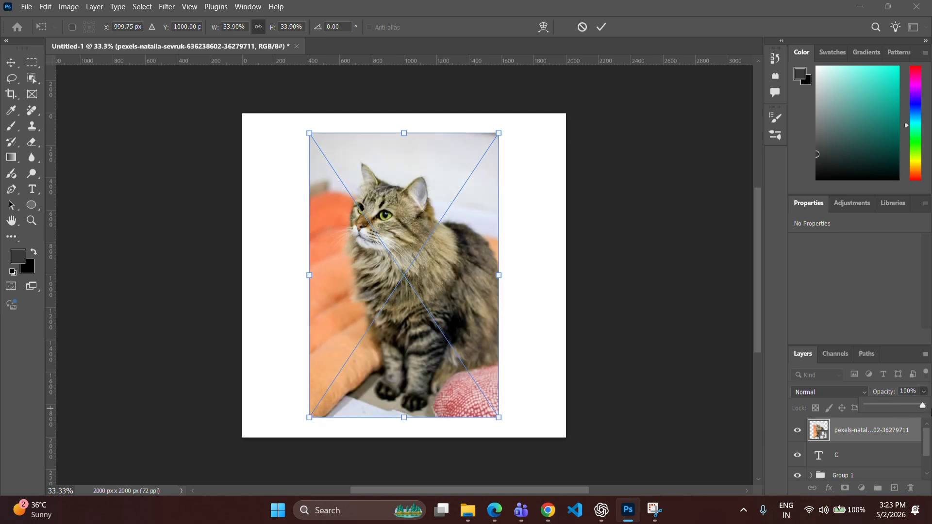
click(868, 431)
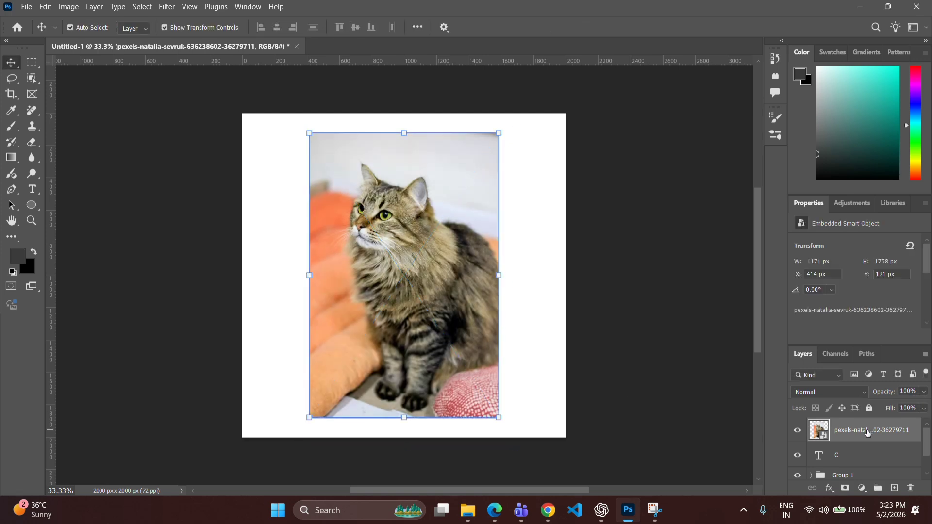
right_click(863, 434)
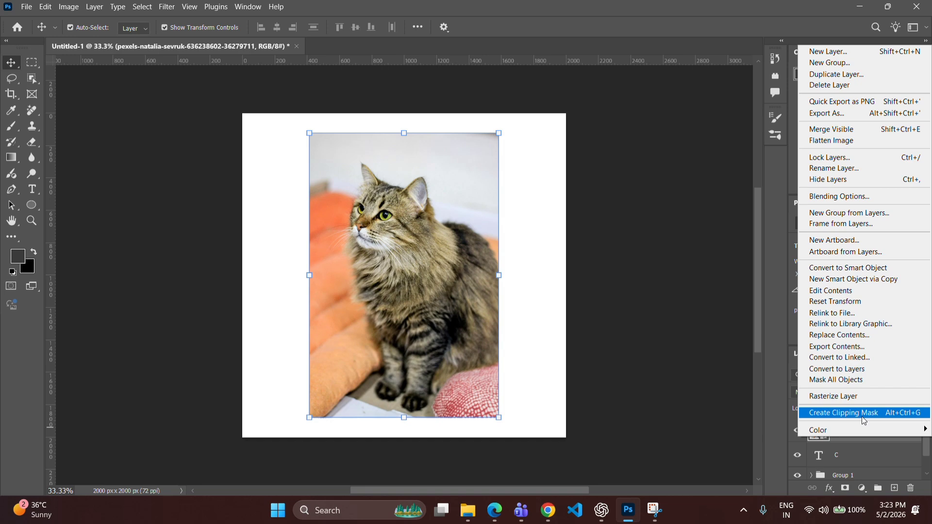
click(823, 413)
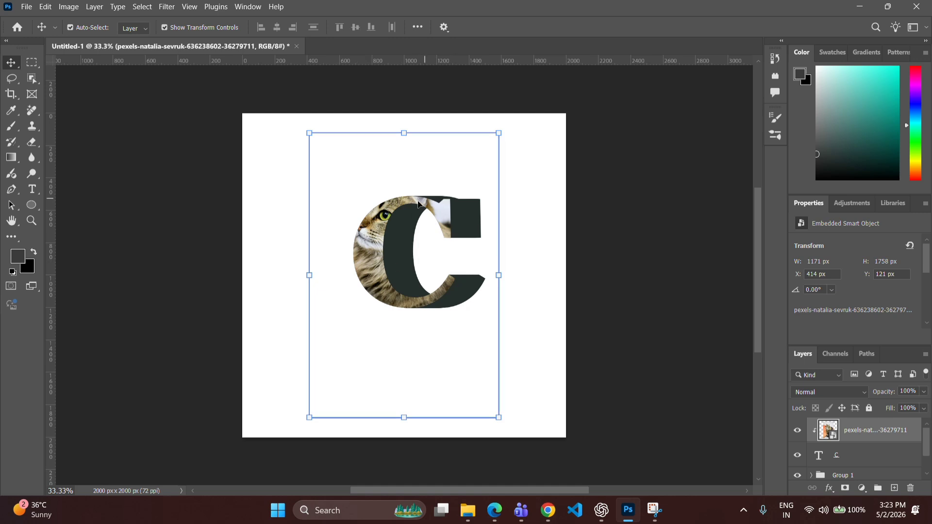
click(406, 23)
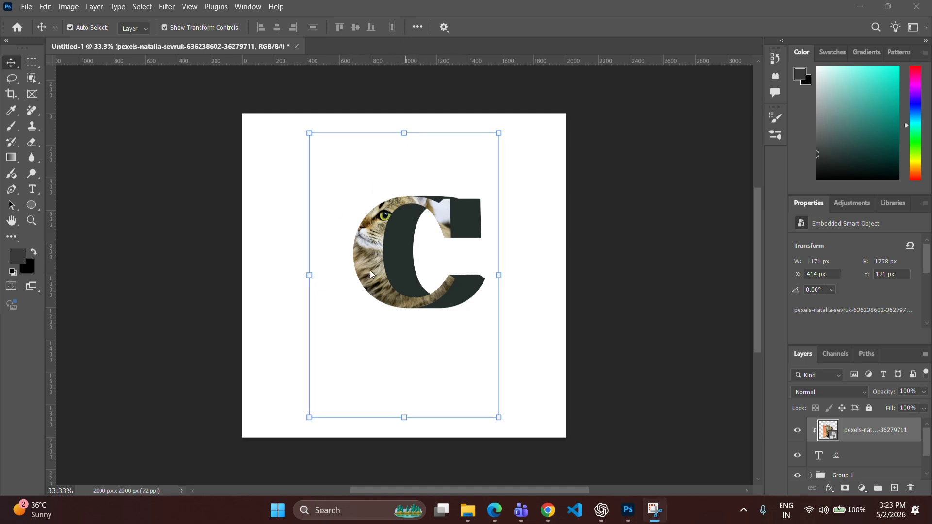
Duplicate the clipped cat photo, place the copy directly above Group 1 and clip it to that group.
click(865, 436)
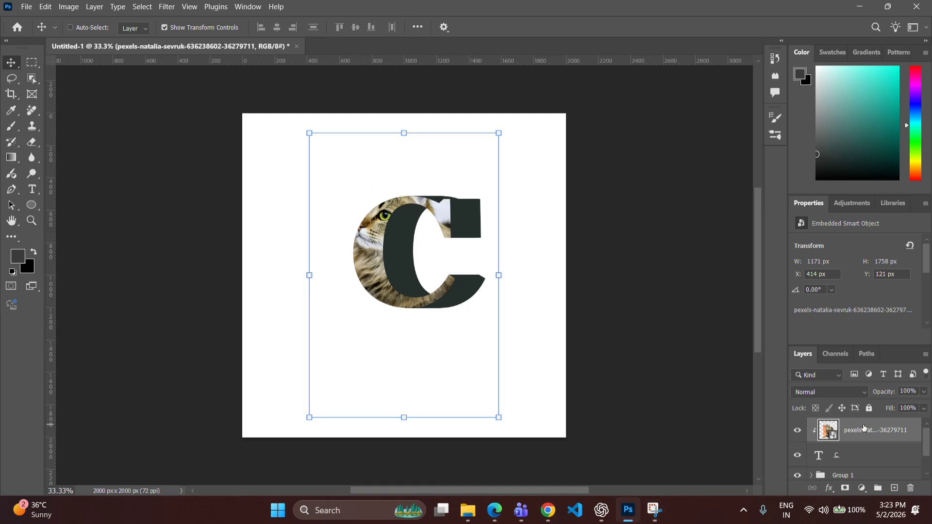
key(ctrl+j)
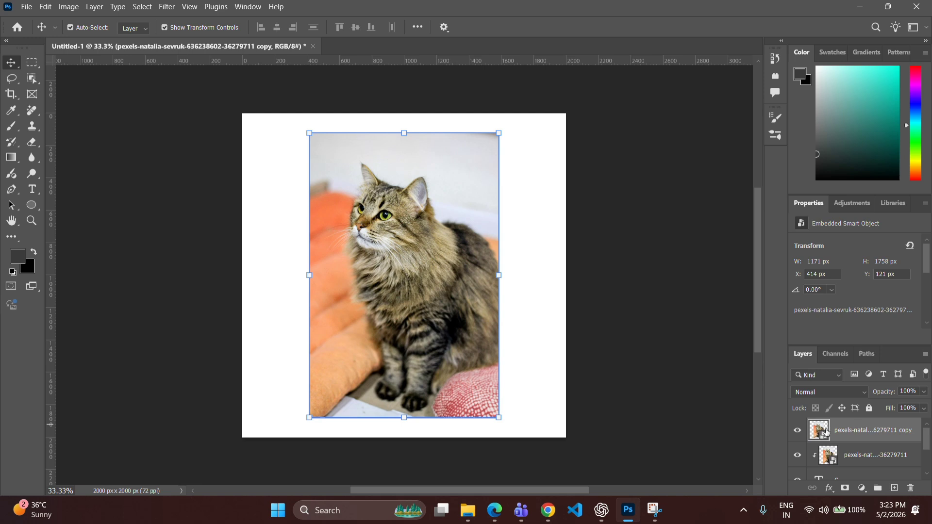
mouse_move(829, 432)
mouse_down()
mouse_move(835, 493)
mouse_move(841, 434)
mouse_up()
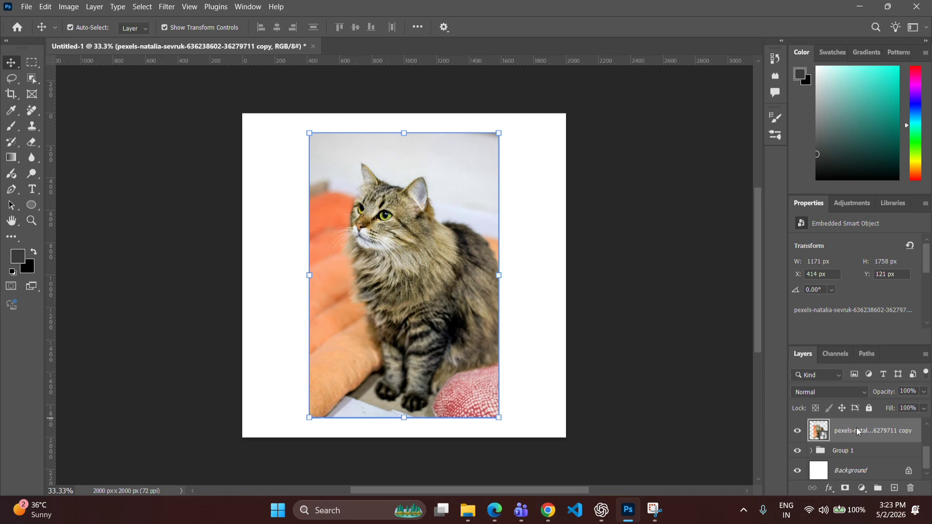
right_click(858, 432)
click(856, 404)
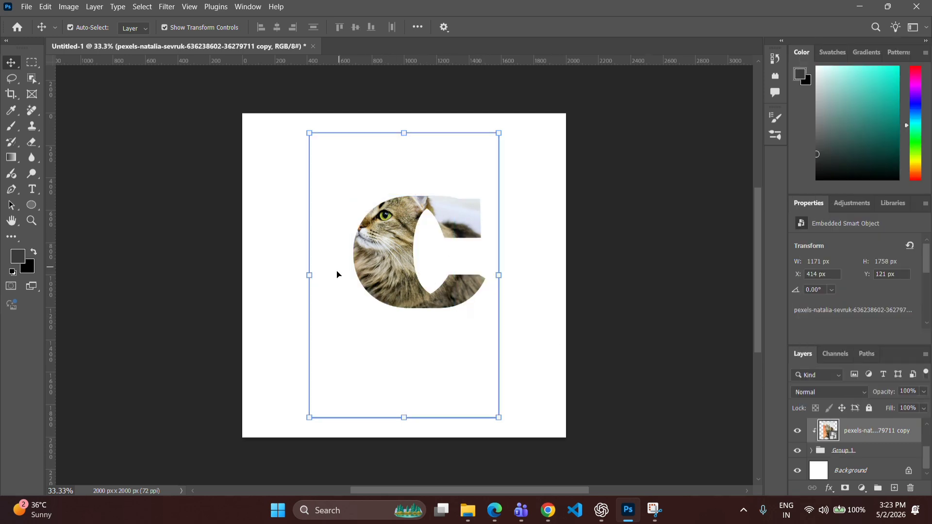
Add an Exposure adjustment clipped to the photo copy above Group 1, with exposure -2.34, offset -0.0131 and gamma correction 1.43.
click(863, 488)
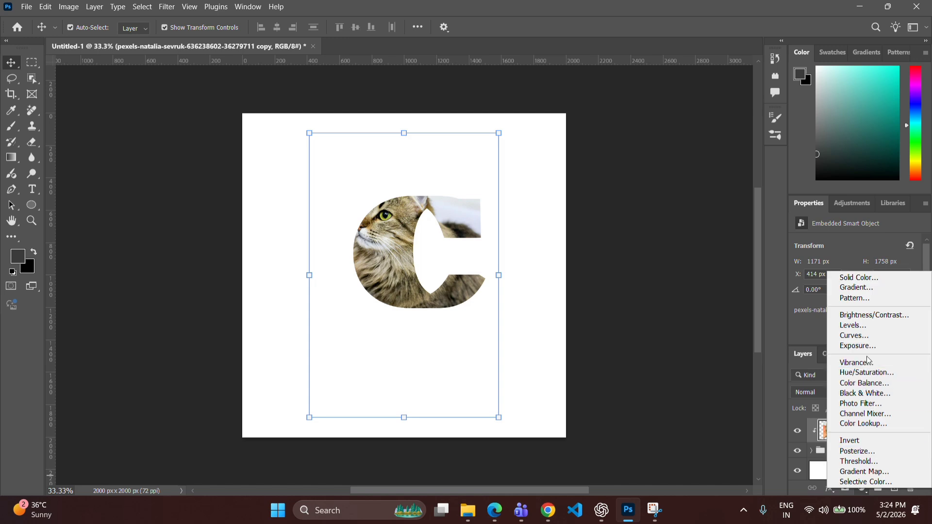
click(831, 347)
drag(853, 276, 835, 277)
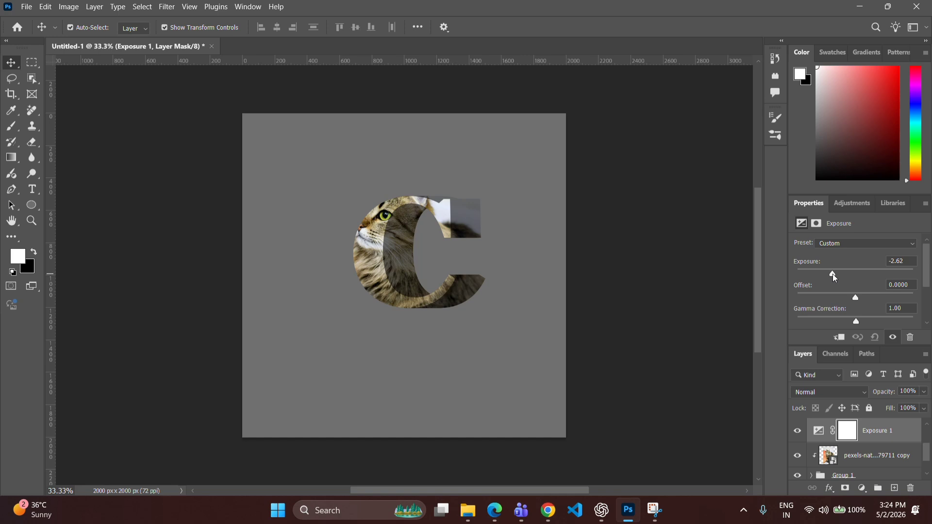
mouse_move(849, 295)
mouse_down()
mouse_move(863, 296)
mouse_move(855, 300)
mouse_up()
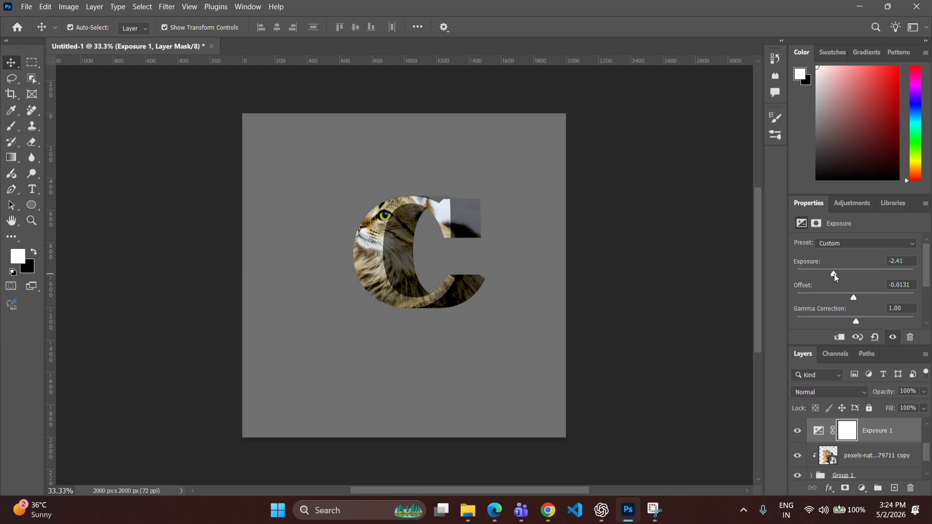
drag(834, 274, 835, 274)
mouse_move(856, 322)
mouse_down()
mouse_move(844, 321)
mouse_move(899, 322)
mouse_move(841, 322)
mouse_up()
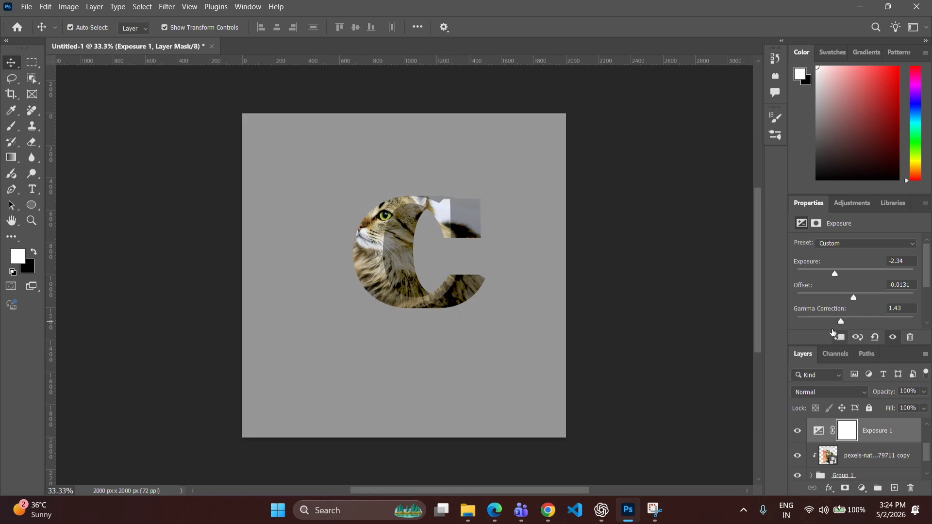
click(837, 339)
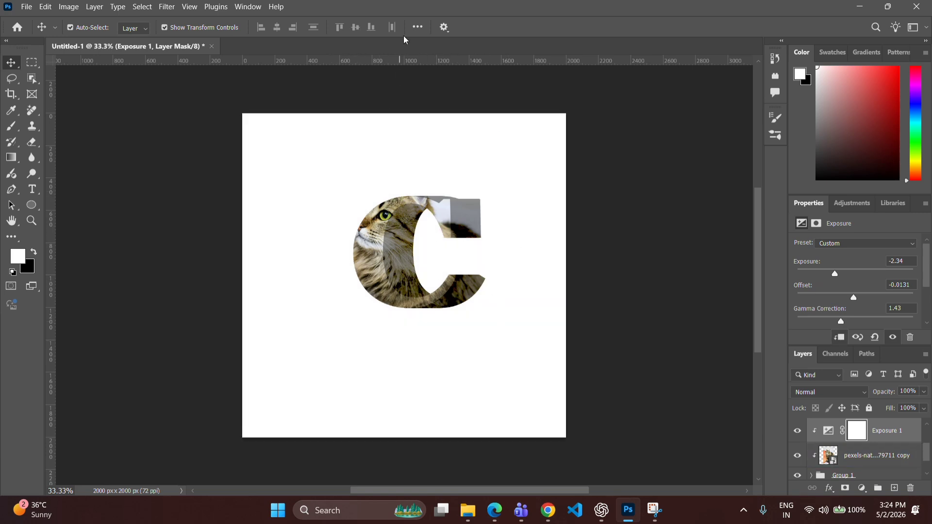
scroll(841, 437, up, 2)
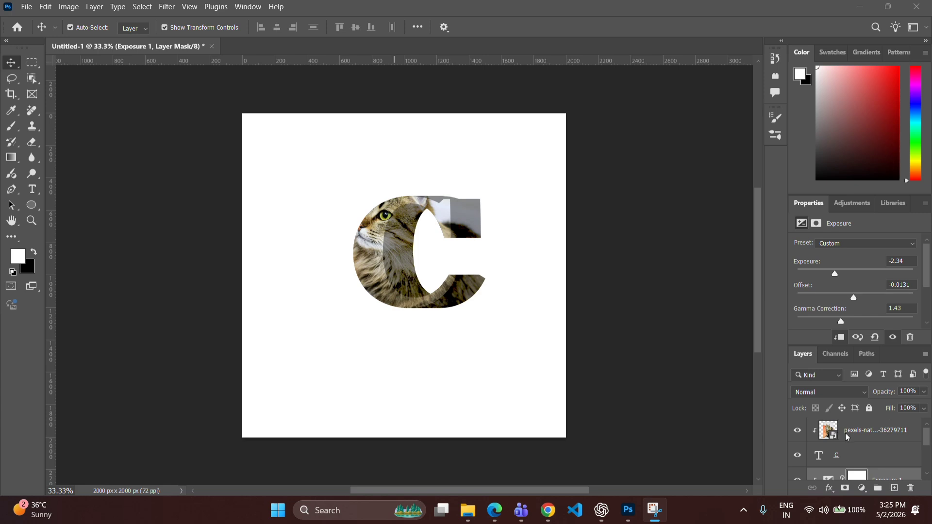
key(ctrl)
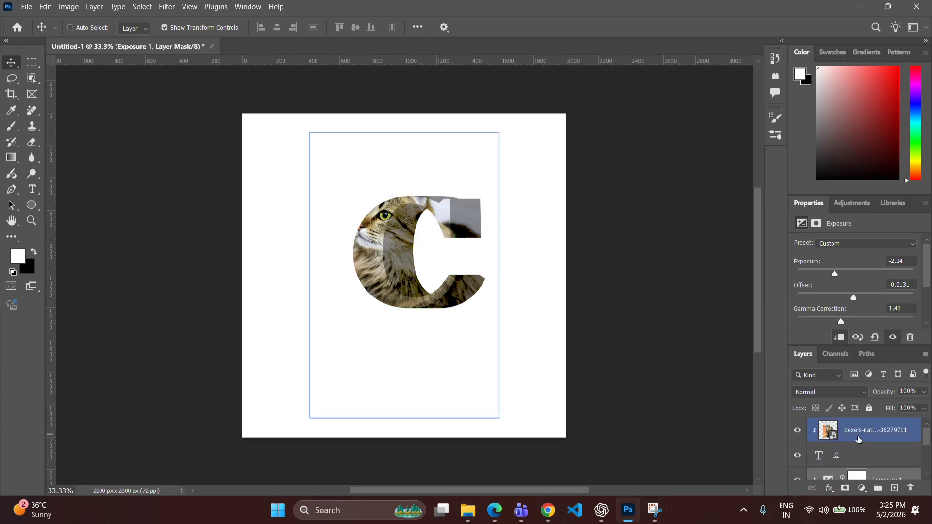
key(ctrl+j)
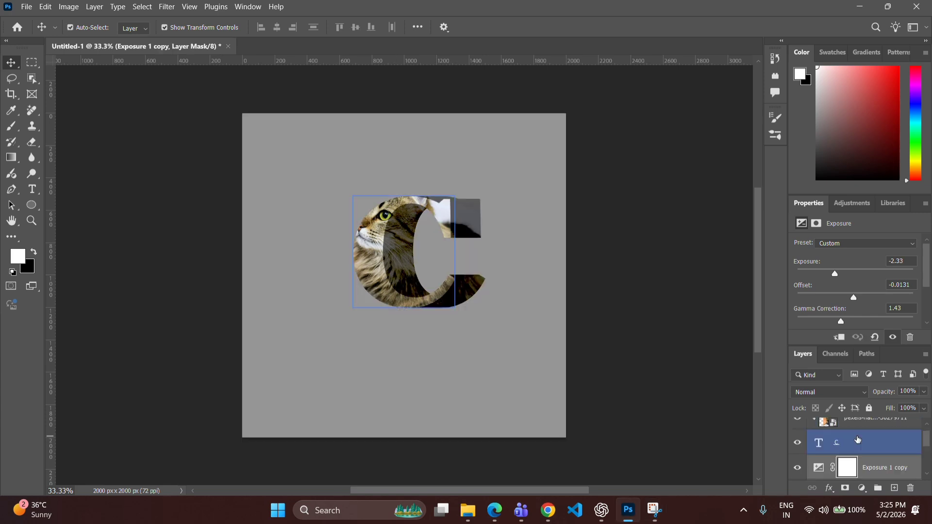
click(854, 438)
scroll(850, 442, down, 1)
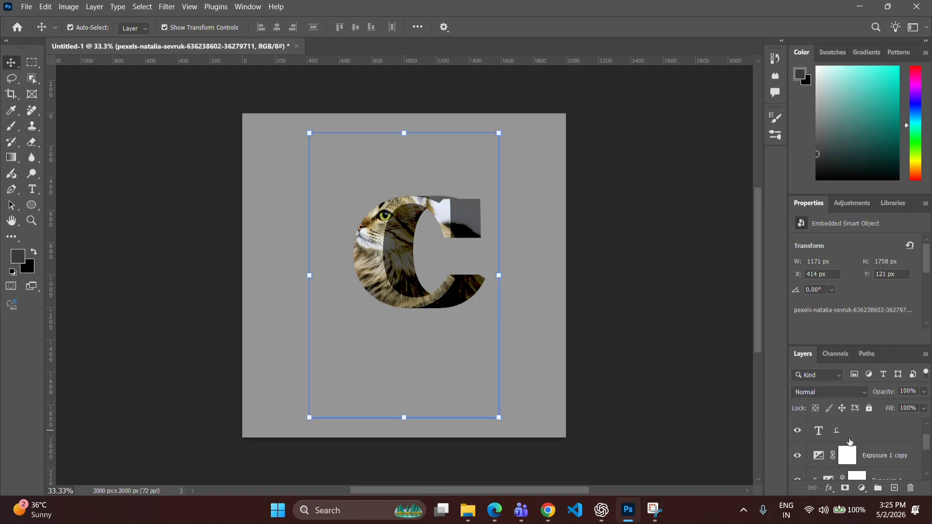
scroll(851, 441, up, 1)
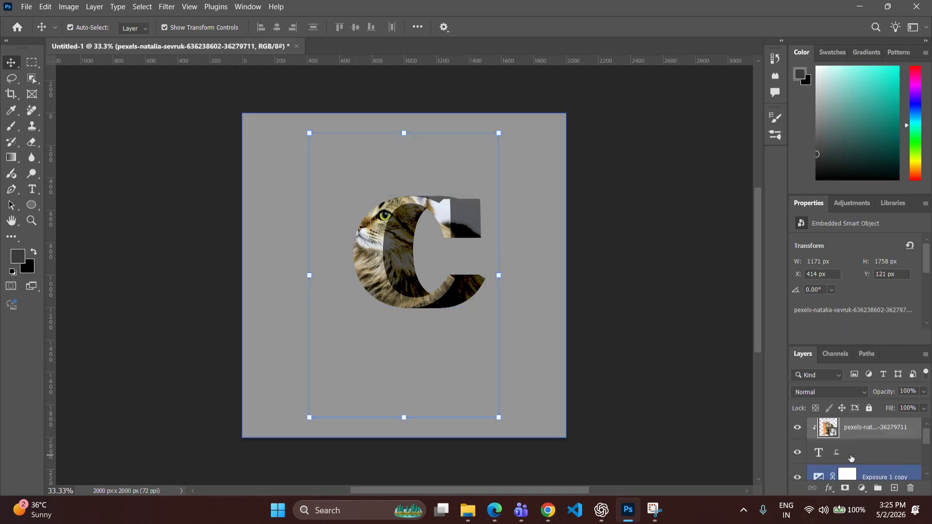
scroll(853, 458, down, 2)
scroll(853, 460, up, 2)
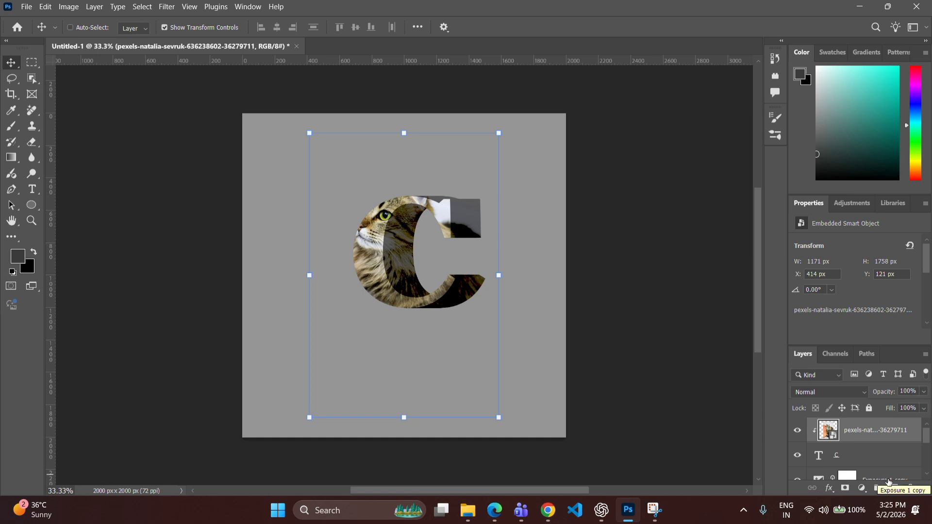
key(ctrl+z)
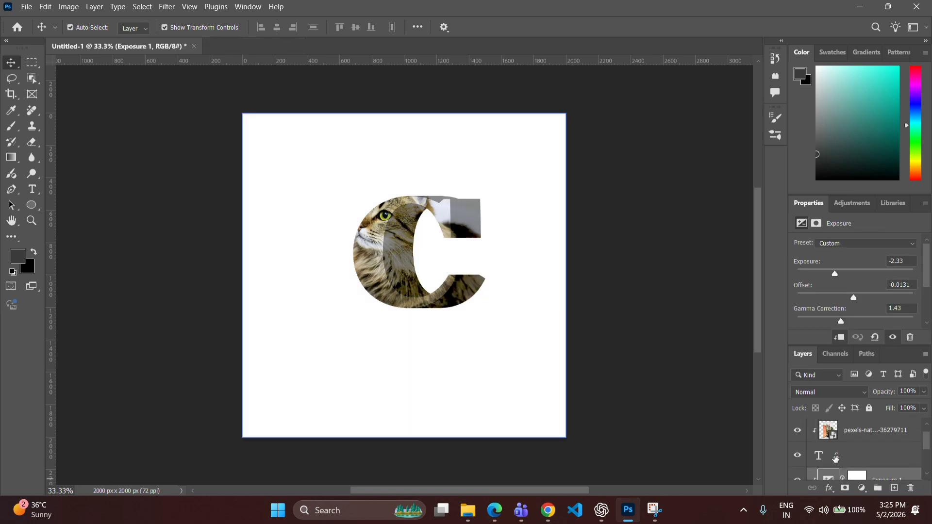
Duplicate the cat photo that is clipped to the C text layer, keeping the unclipped copy above it.
click(845, 429)
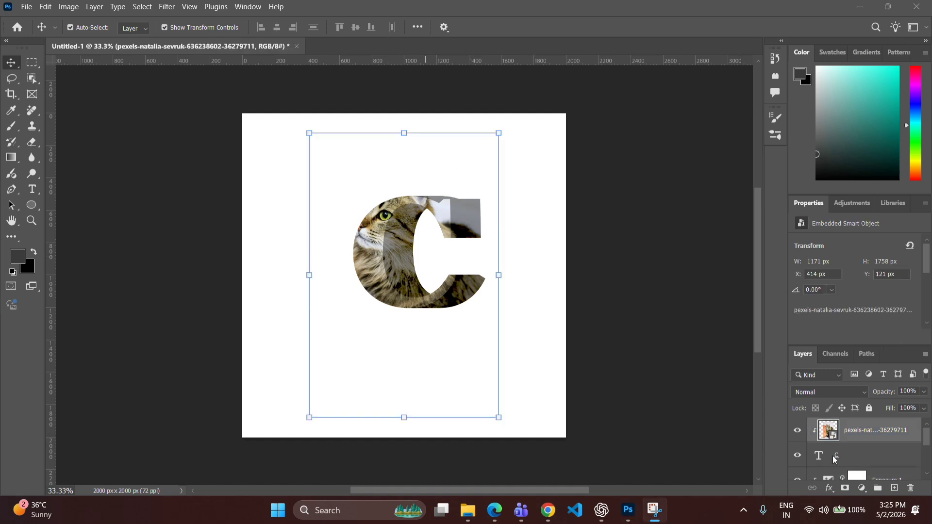
click(854, 432)
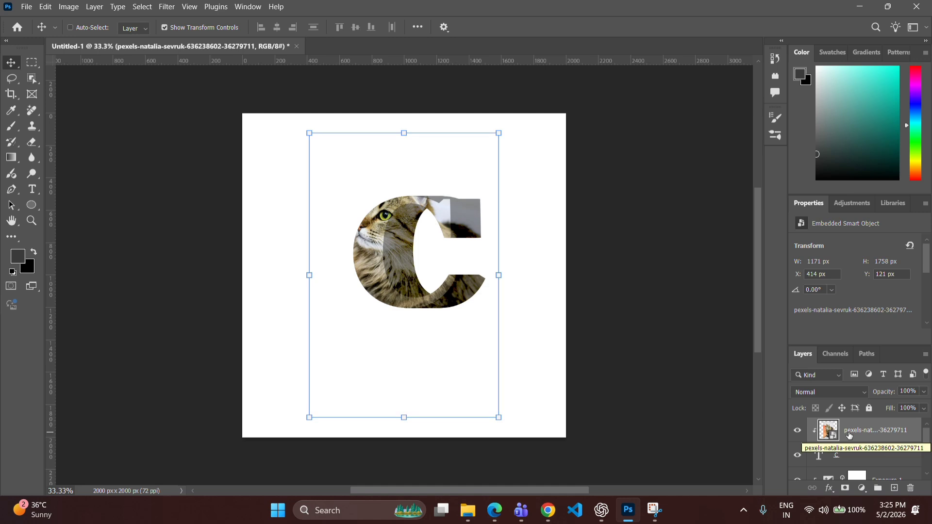
key(ctrl+j)
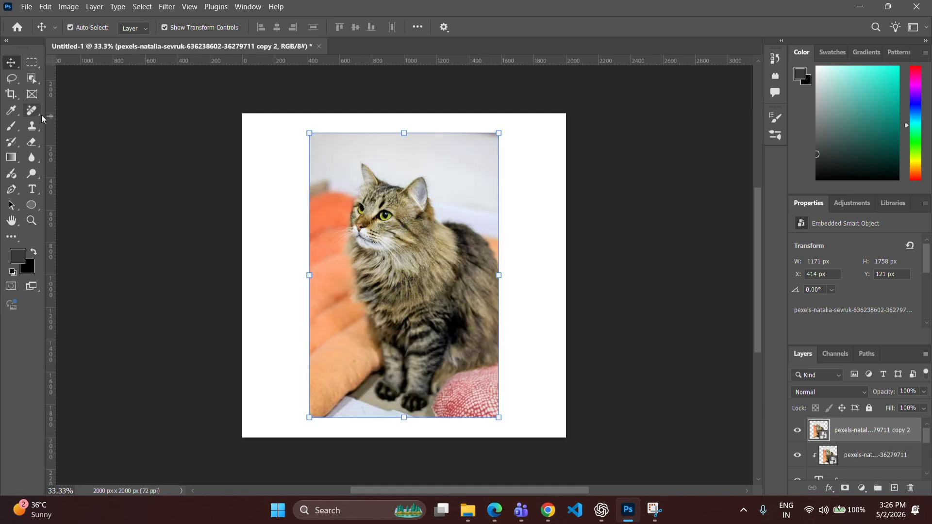
Select the cat in the topmost photo copy using the Quick Selection Tool's Select Subject with Cloud (Detailed results) processing.
click(34, 84)
click(34, 84)
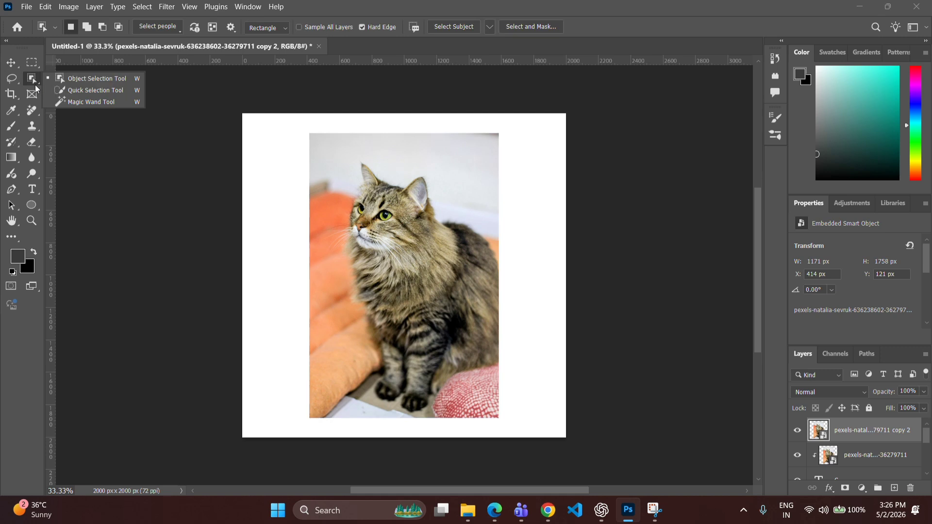
click(98, 90)
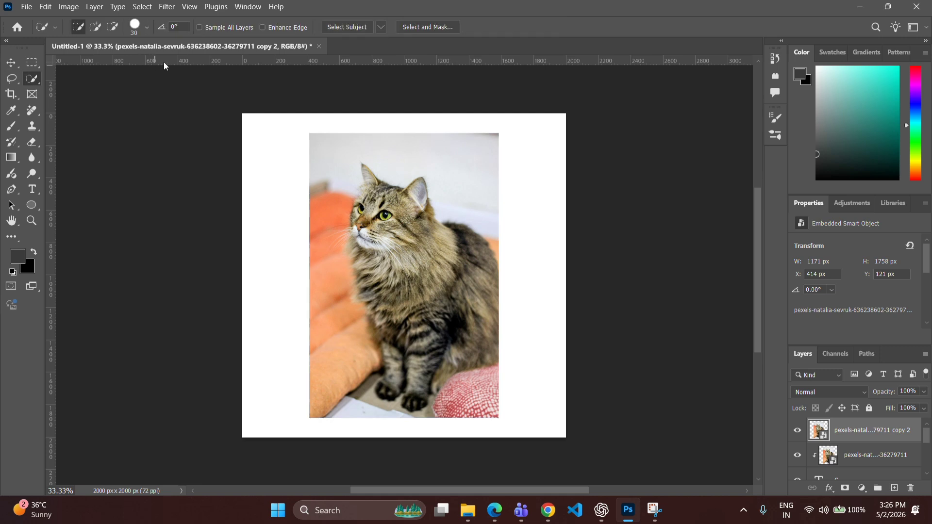
click(382, 27)
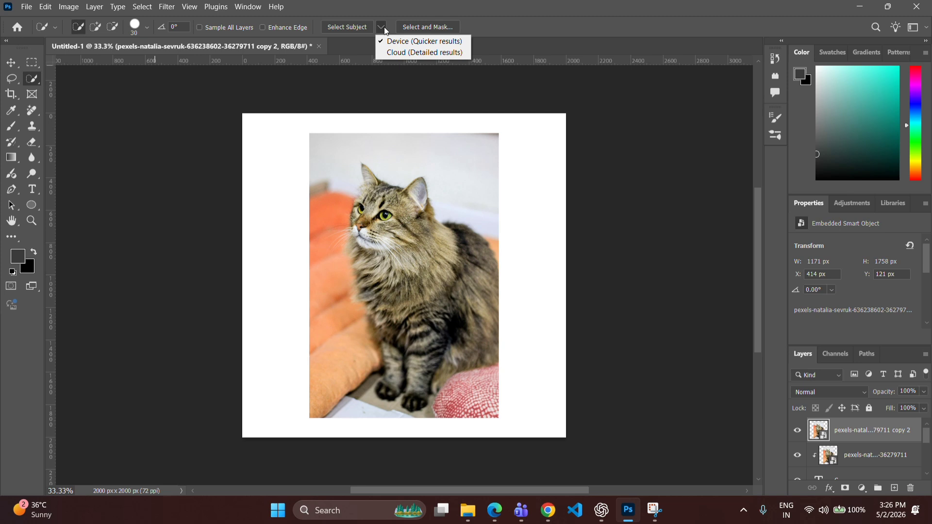
click(388, 52)
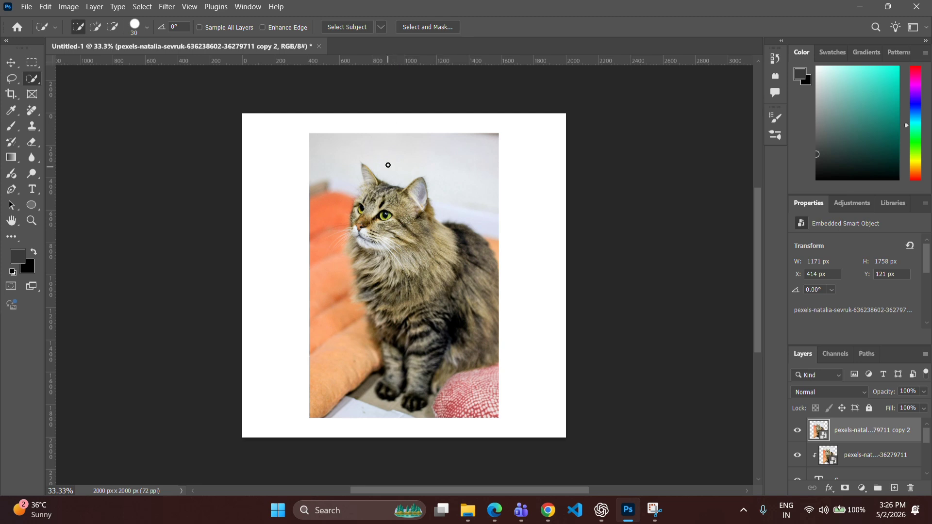
click(400, 17)
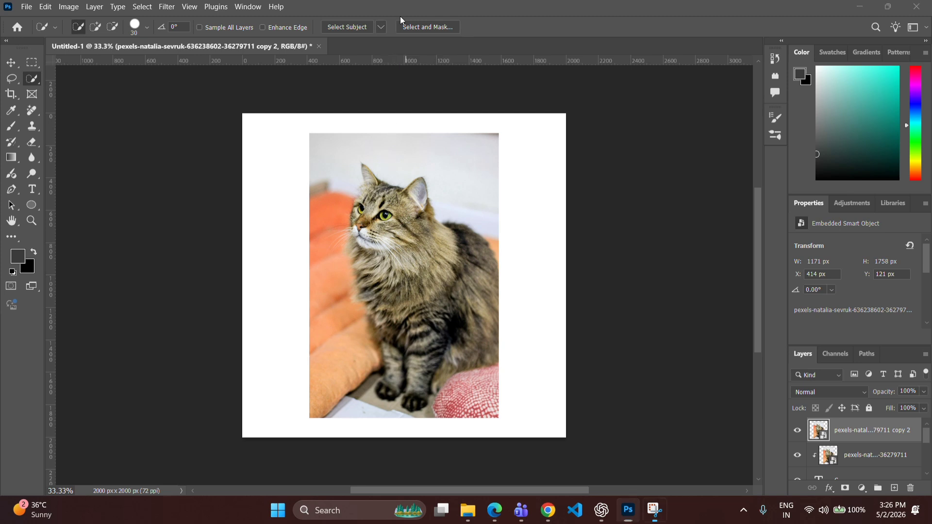
click(351, 28)
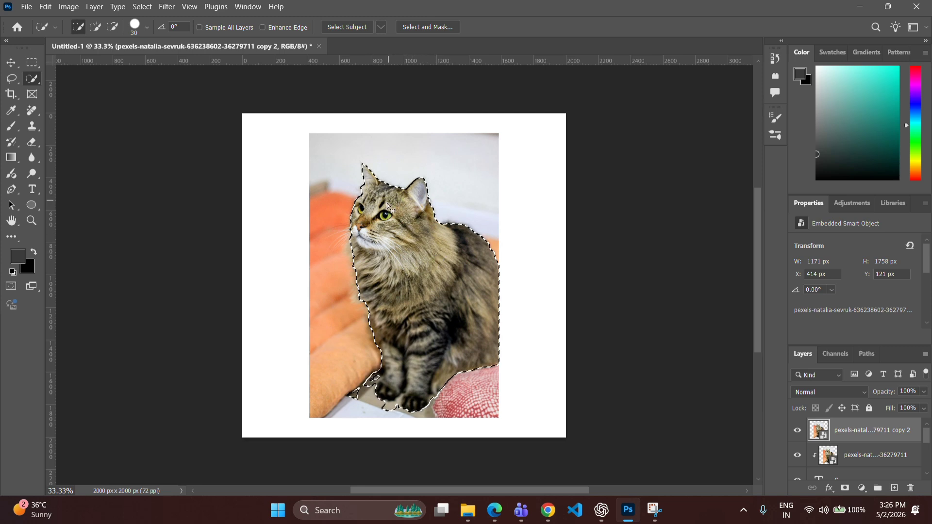
Add a layer mask to the topmost cat photo copy from the active cat selection to hide its background.
click(399, 25)
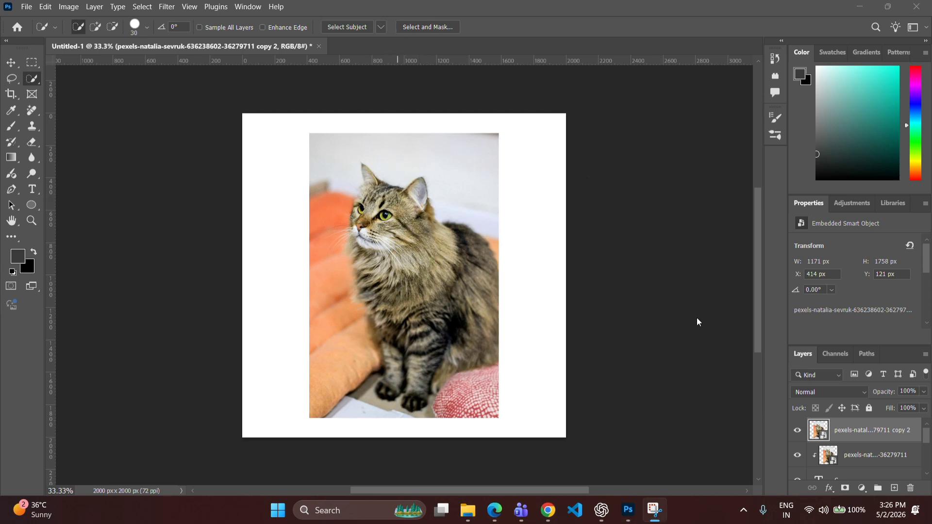
click(845, 490)
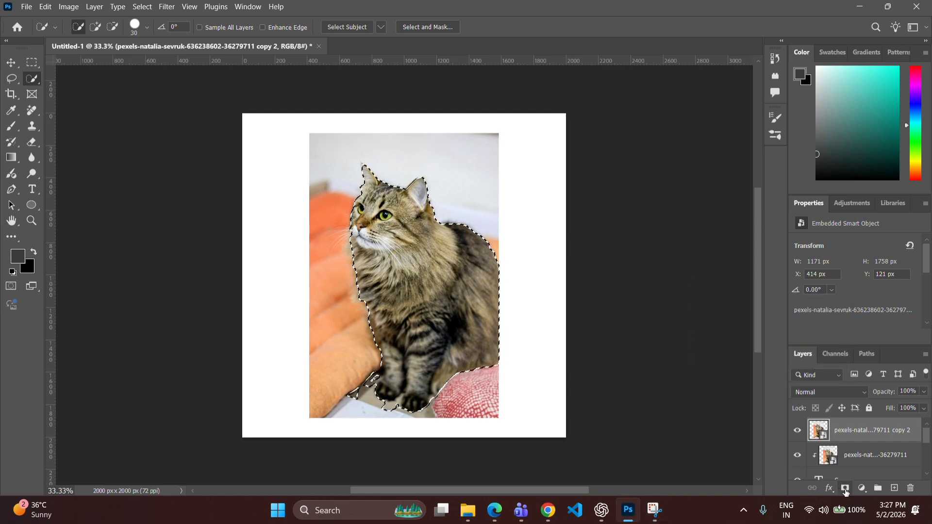
click(845, 490)
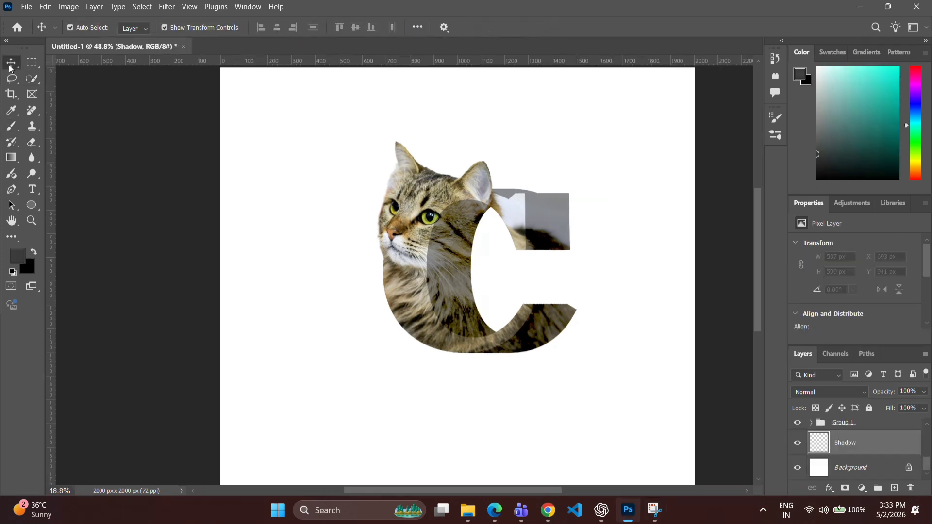
Paint one soft black dab on the Shadow layer just below the letter C with a 700 px brush.
click(11, 126)
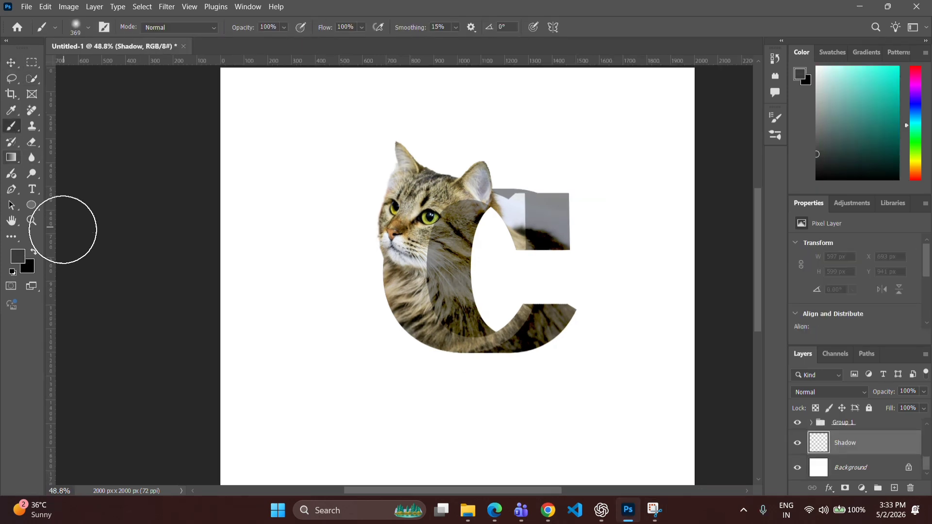
key(x)
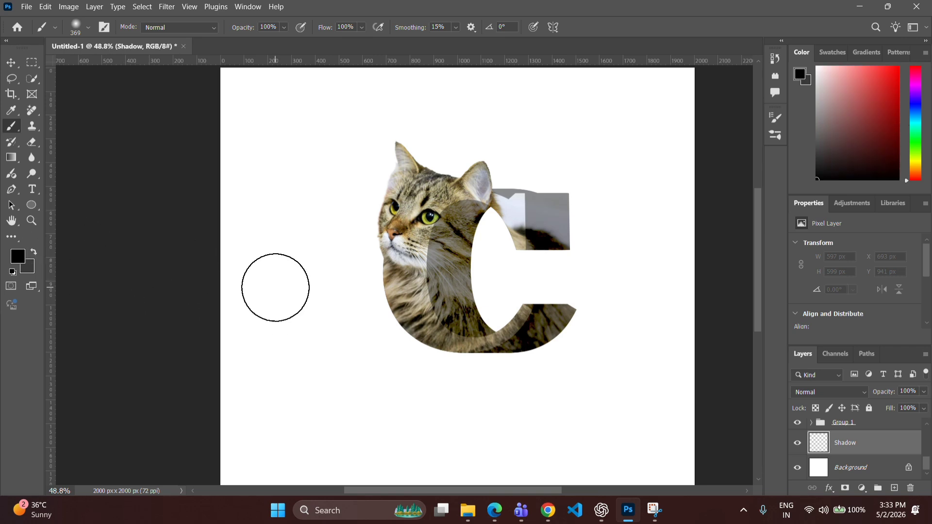
key(bracketright)
key(bracketright)
key(bracketright)
key(bracketright)
key(bracketright)
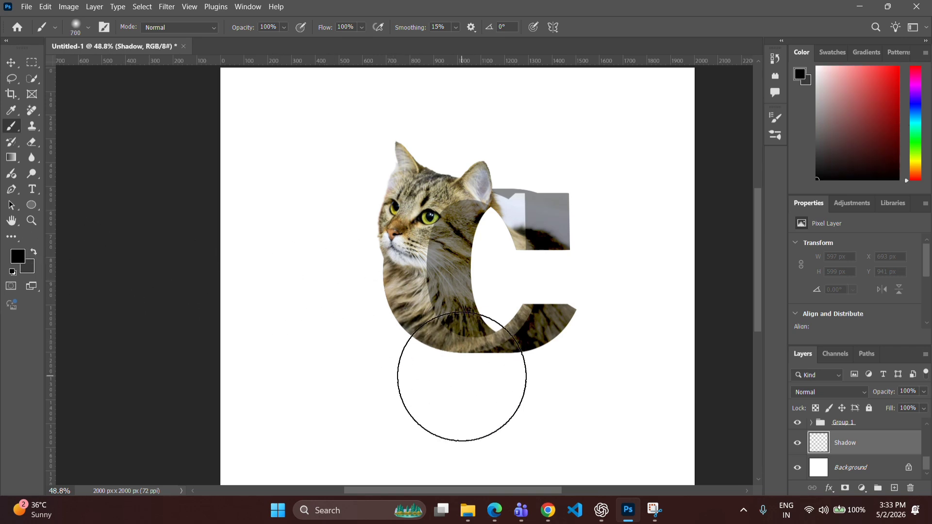
click(463, 381)
key(bracketleft)
key(bracketleft)
key(bracketleft)
key(bracketleft)
key(bracketleft)
key(bracketleft)
key(bracketleft)
key(bracketleft)
key(bracketleft)
key(bracketleft)
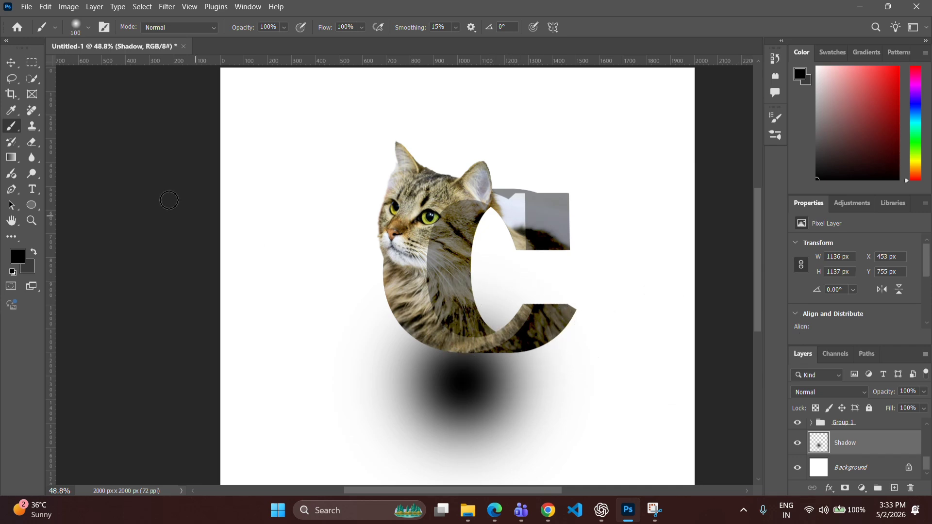
Squash the black dab into a flat shadow about 1089 px wide and 72 px high, placed at the base of the C.
key(ctrl+t)
drag(463, 256, 470, 360)
drag(458, 323, 475, 360)
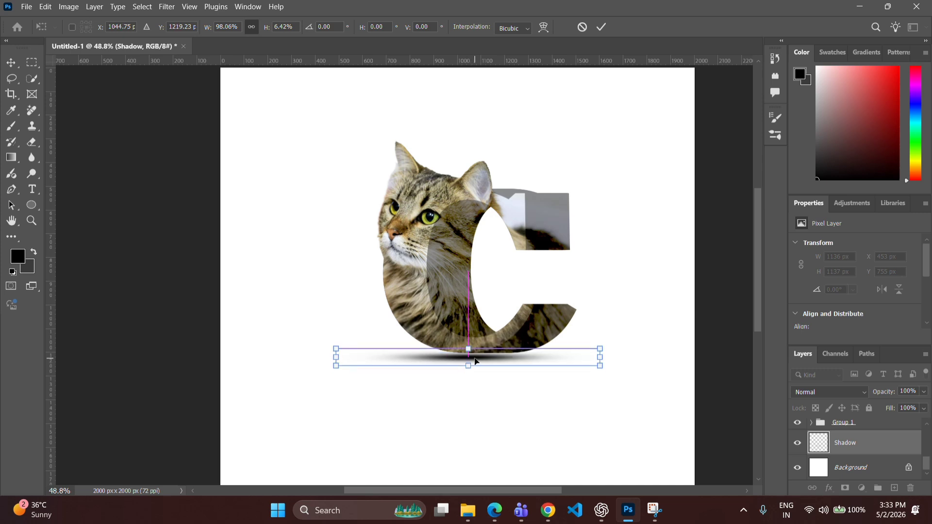
click(602, 28)
click(596, 289)
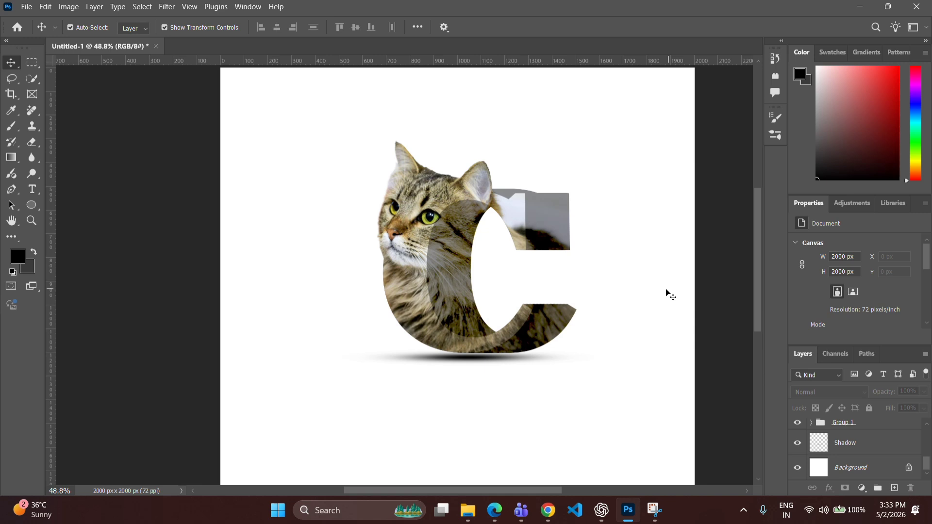
Nudge the shadow up 7 px so it touches the bottom of the C.
click(437, 360)
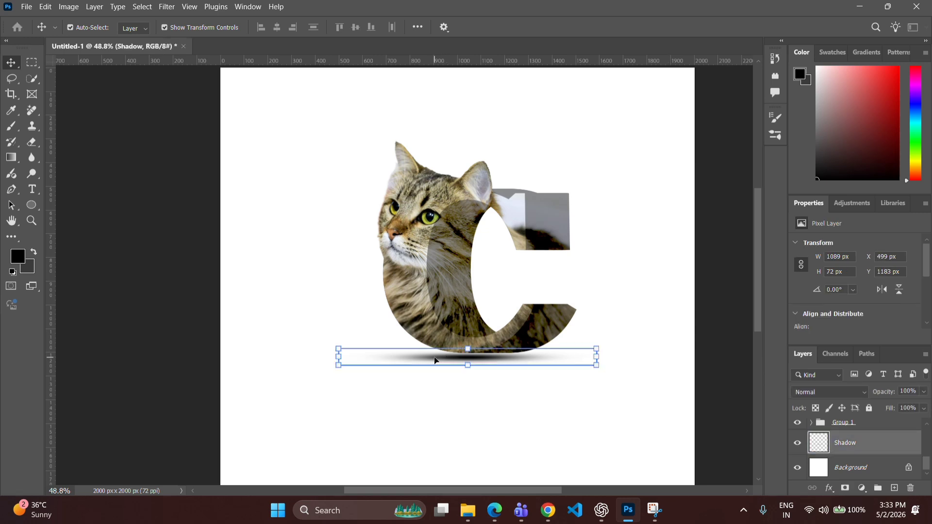
key(Up)
key(Up)
key(Up)
key(Up)
key(Up)
key(Up)
key(Up)
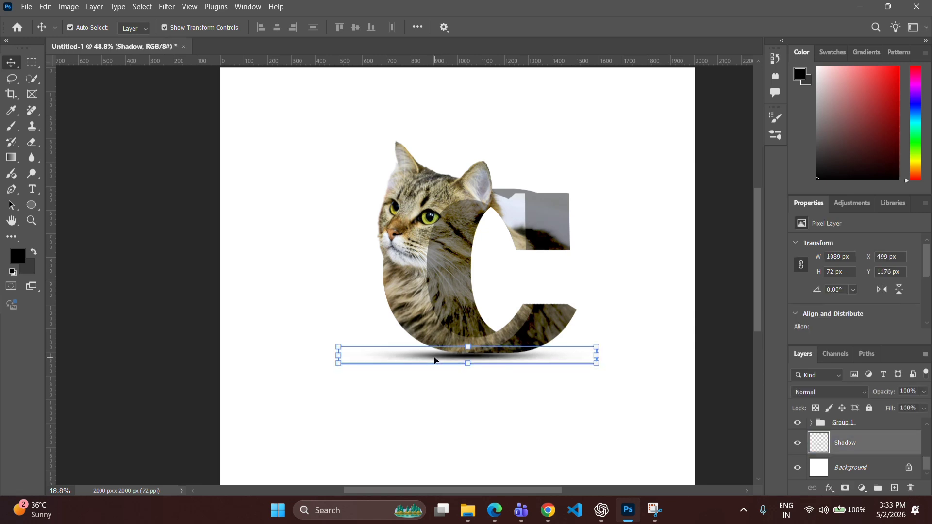
click(316, 328)
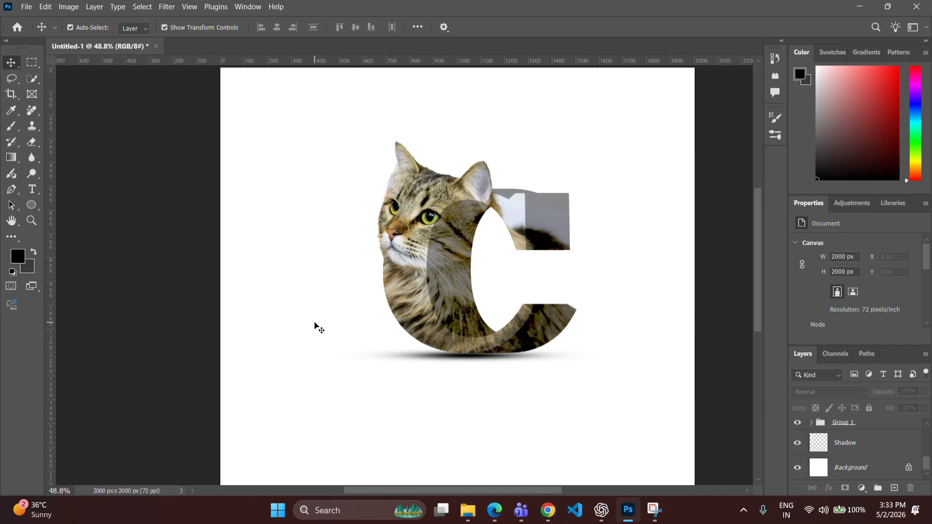
Nudge the shadow about 20 px to the right beneath the C.
click(439, 358)
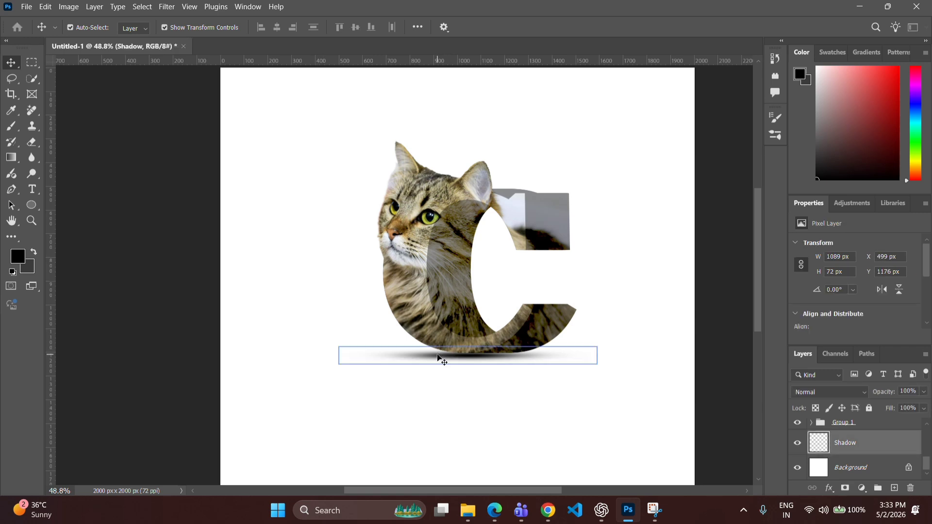
key(Right)
key(Right)
key(Right)
key(Right)
key(Right)
key(Right)
key(Right)
key(Right)
key(Right)
key(Right)
key(Right)
key(Right)
key(Right)
key(Right)
key(Right)
key(Right)
key(Right)
key(Right)
key(Right)
key(Right)
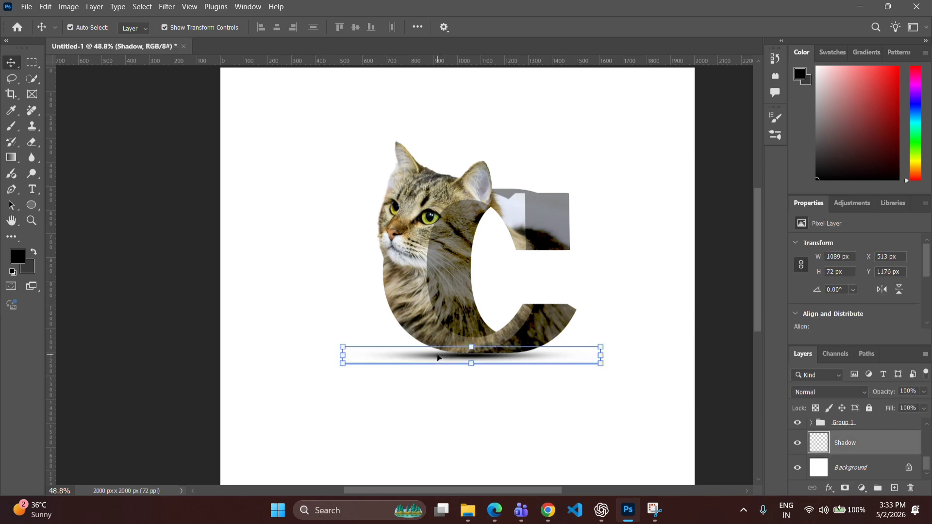
click(422, 426)
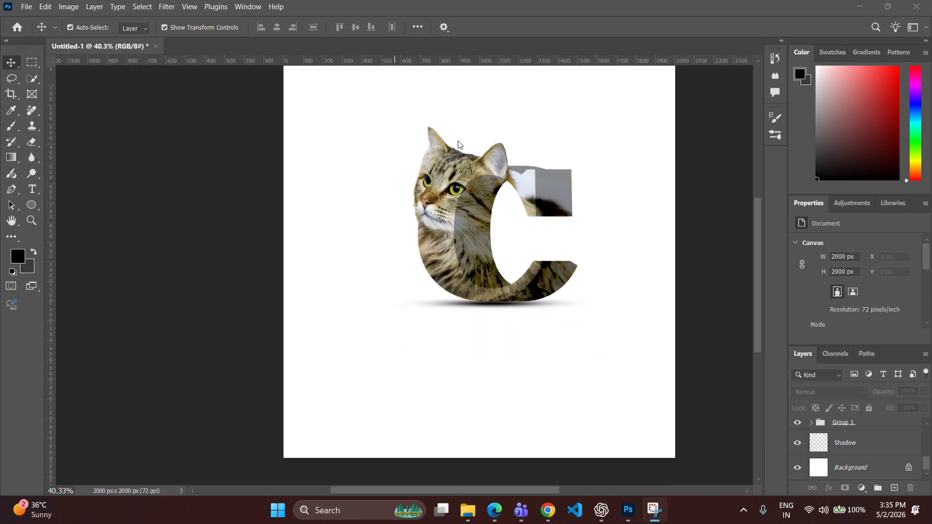
Group all the layers from the masked cat copy down to Group 1, leaving out the Shadow and Background layers.
click(840, 426)
scroll(846, 441, up, 5)
click(847, 445)
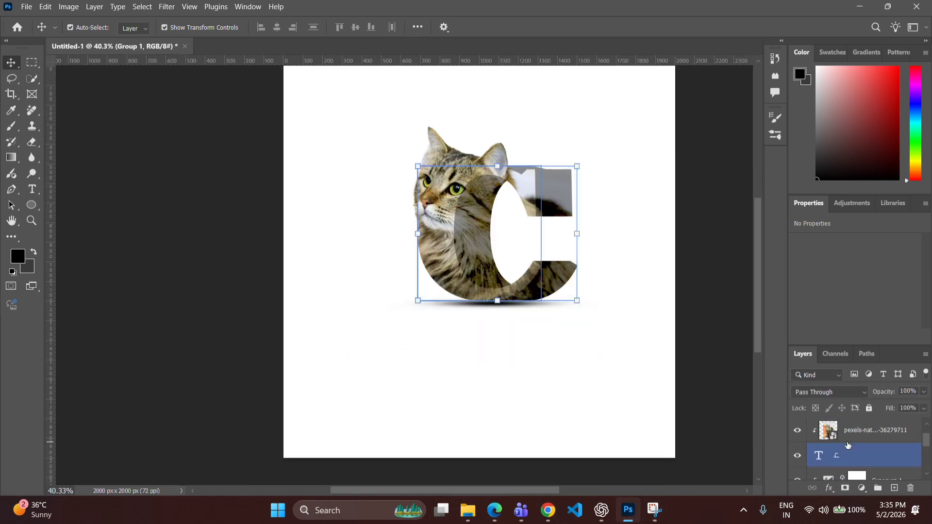
scroll(847, 446, up, 1)
click(849, 440)
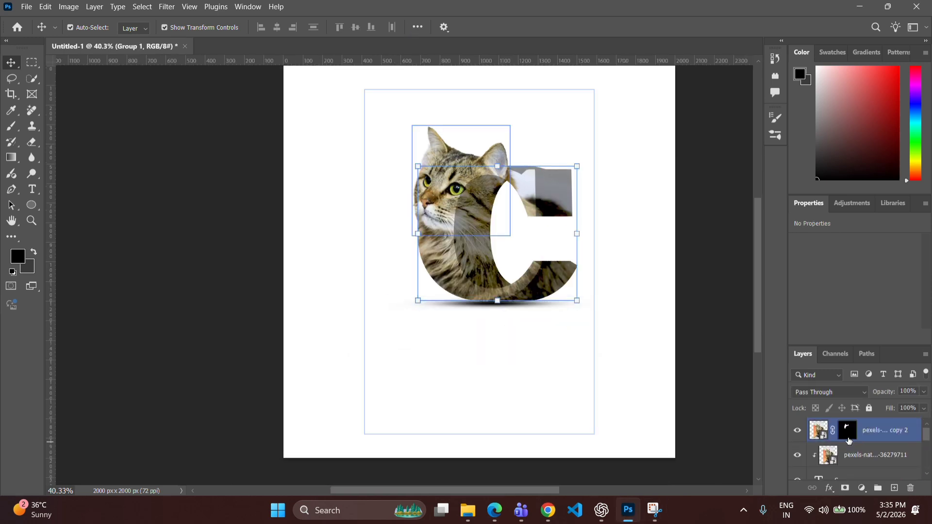
shift+click(883, 434)
scroll(868, 444, down, 5)
scroll(868, 444, up, 4)
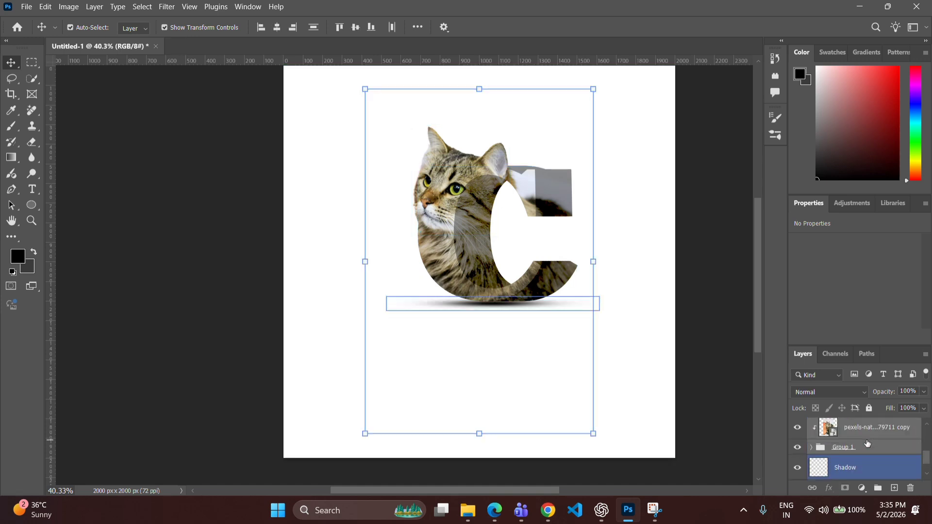
scroll(868, 444, up, 1)
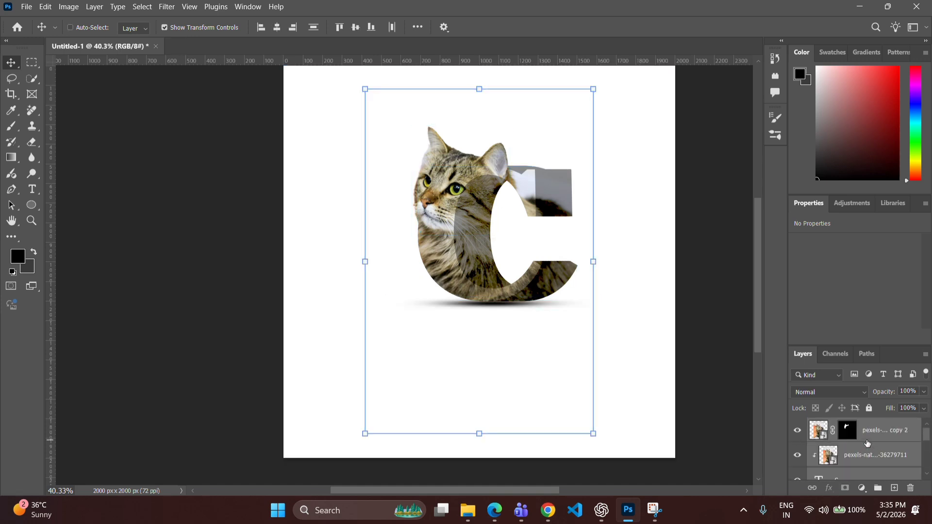
key(ctrl+g)
click(848, 454)
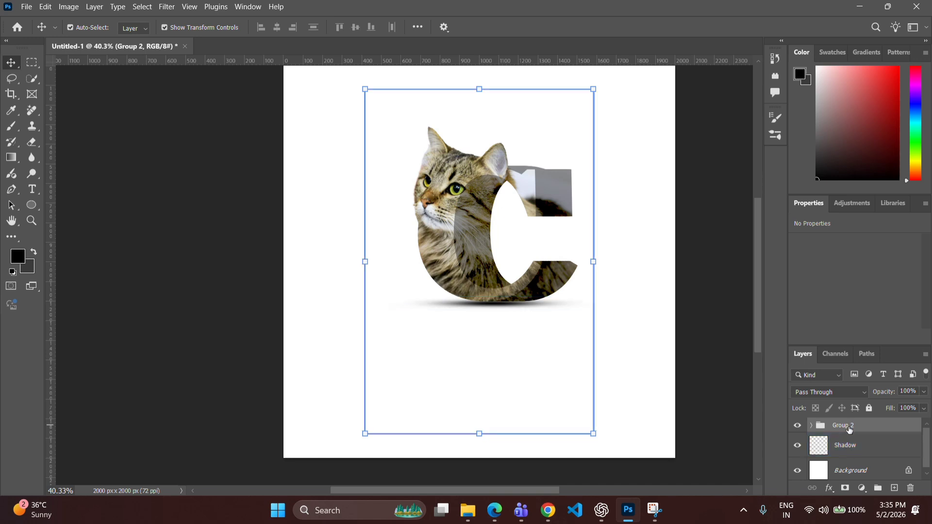
click(720, 401)
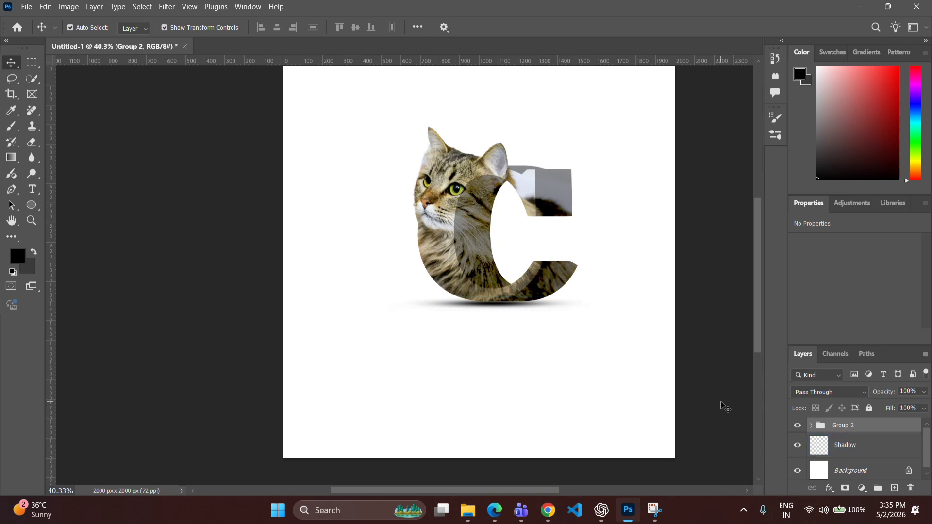
Duplicate Group 2 and keep the copy collapsed and selected.
click(854, 425)
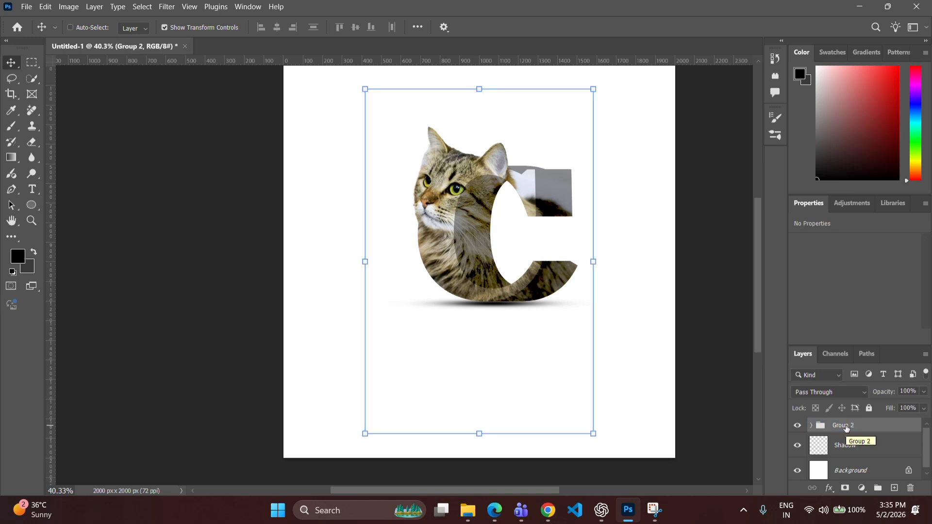
key(ctrl+j)
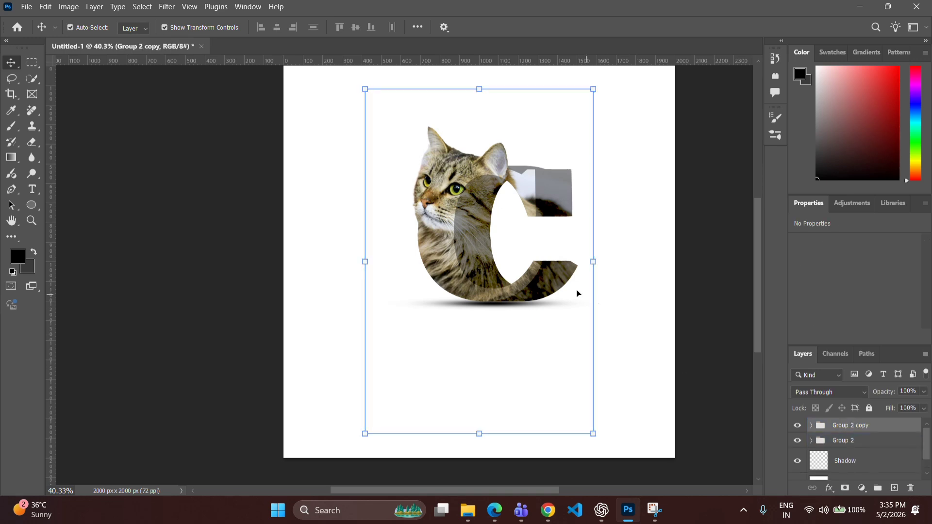
click(455, 238)
click(839, 426)
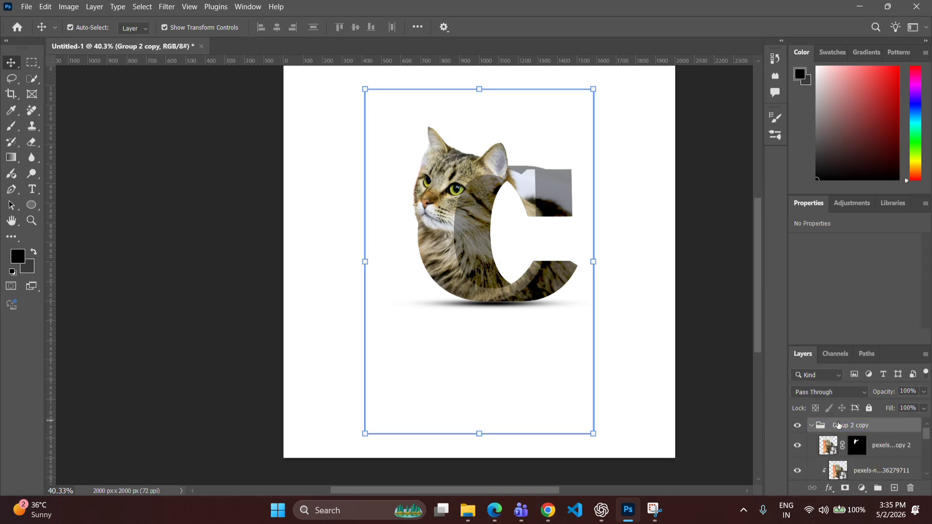
click(811, 425)
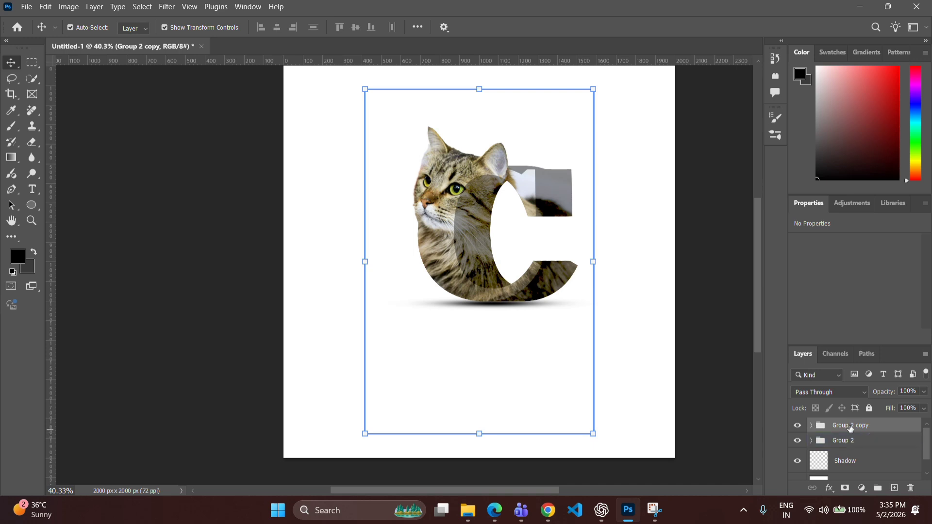
Flip Group 2 copy vertically and move it straight down to Y about 1419 px, directly beneath the original as a reflection.
key(ctrl+t)
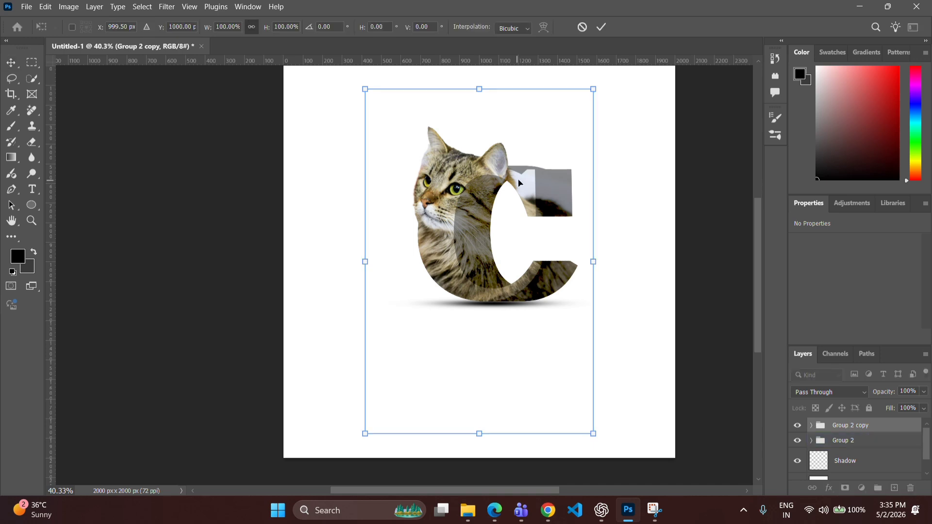
right_click(547, 141)
click(598, 391)
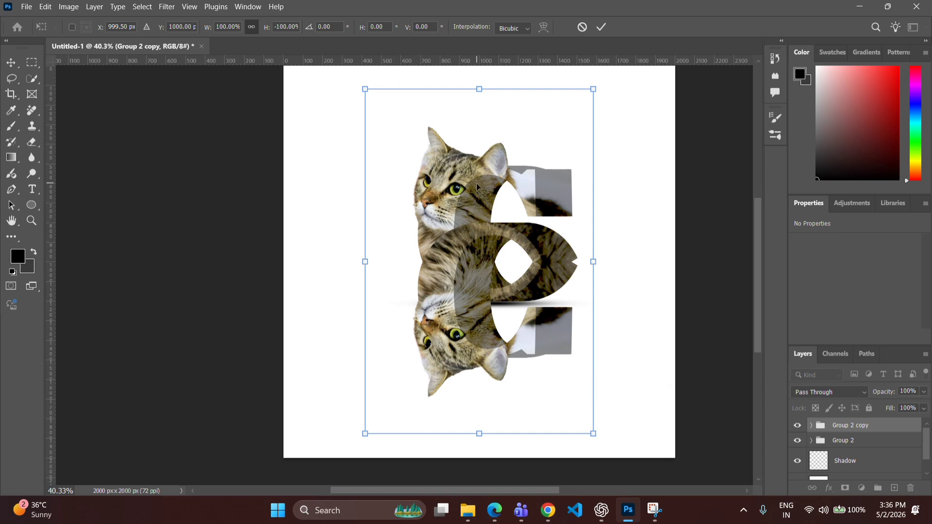
drag(470, 263, 471, 324)
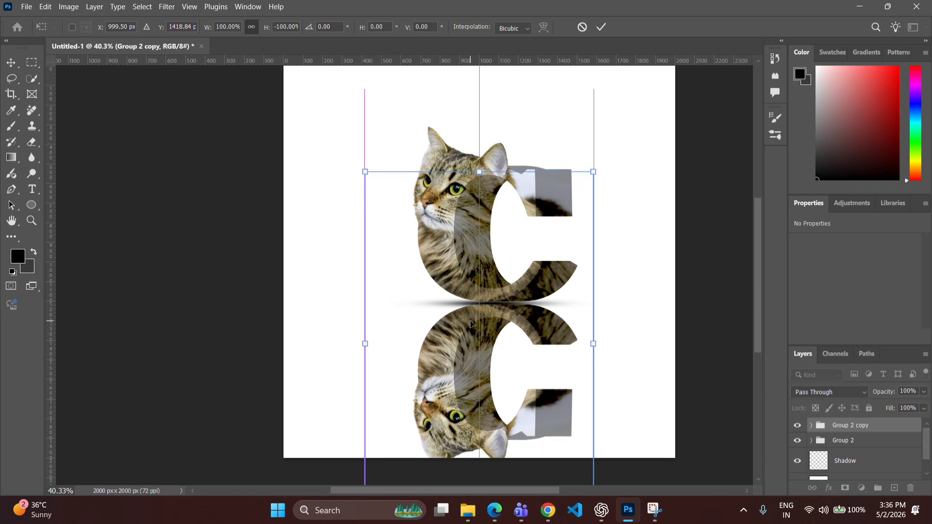
scroll(479, 295, down, 2)
scroll(498, 346, up, 1)
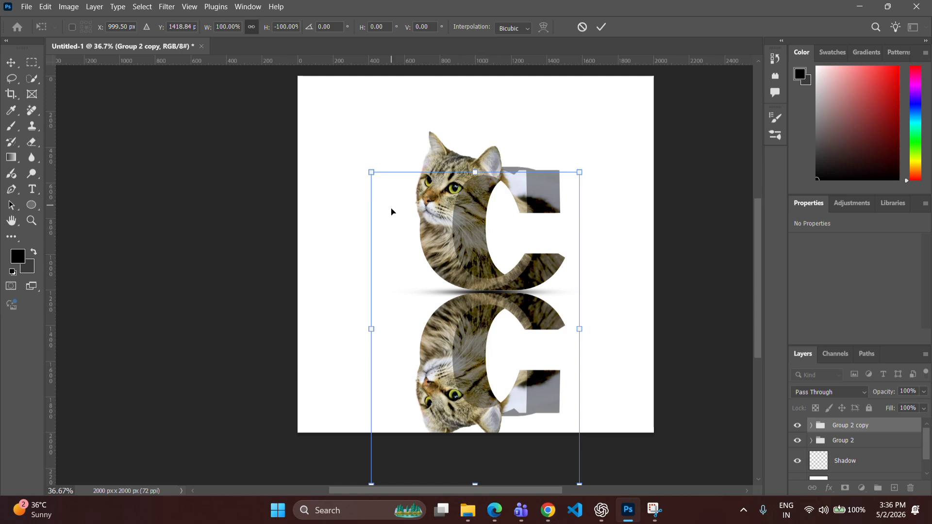
mouse_move(392, 212)
mouse_down()
mouse_move(392, 233)
mouse_move(392, 211)
mouse_up()
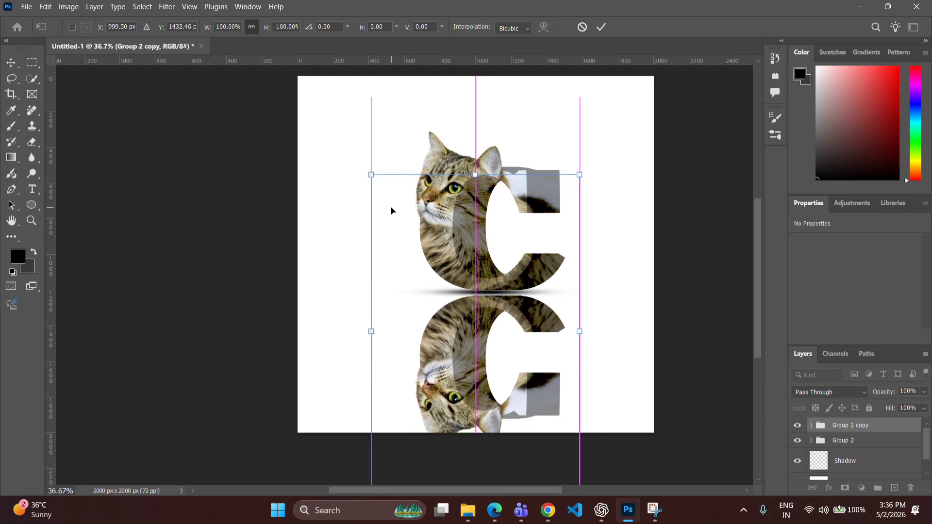
key(Up)
key(Up)
key(Up)
key(Up)
key(Up)
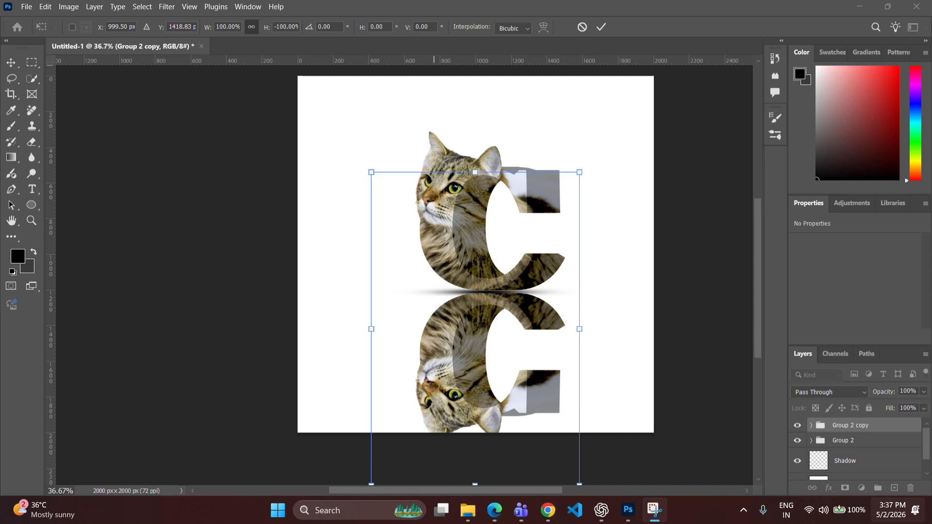
Apply the transformation of the flipped group and add a white layer mask to Group 2 copy.
click(852, 428)
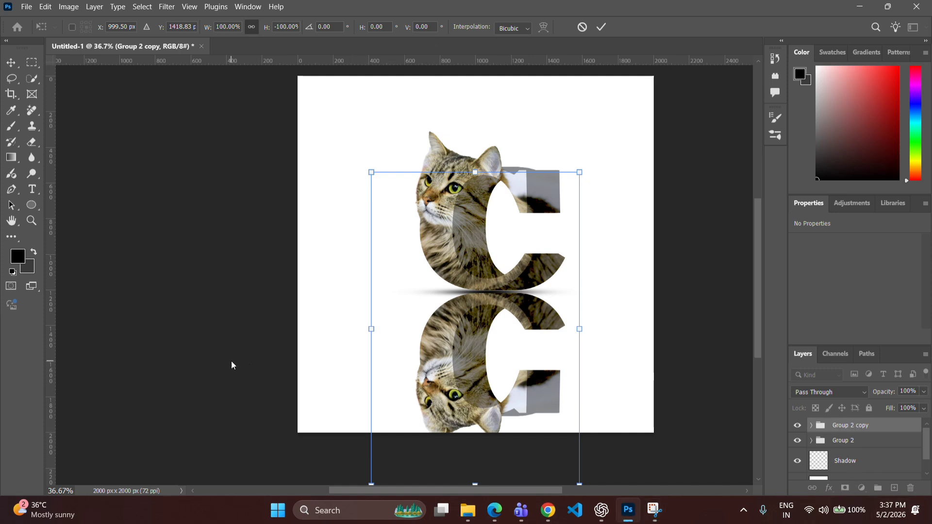
click(453, 400)
click(867, 422)
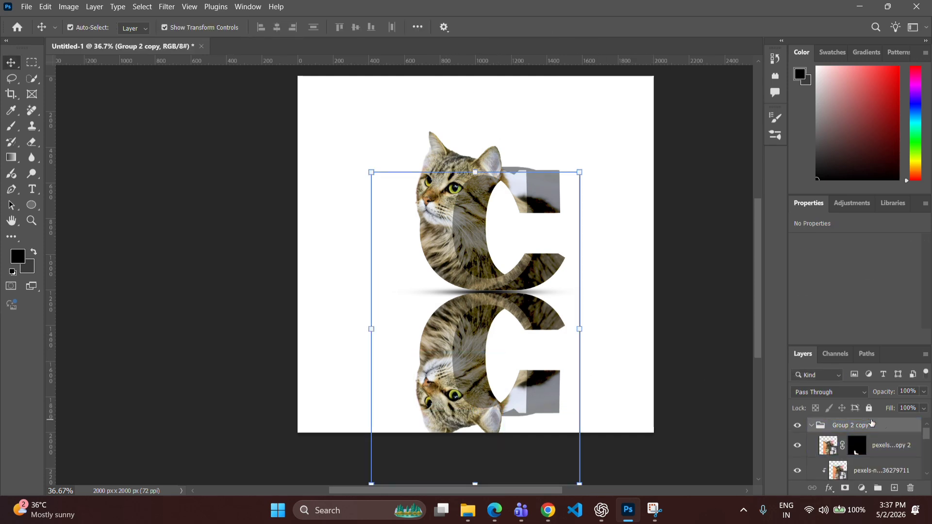
click(812, 427)
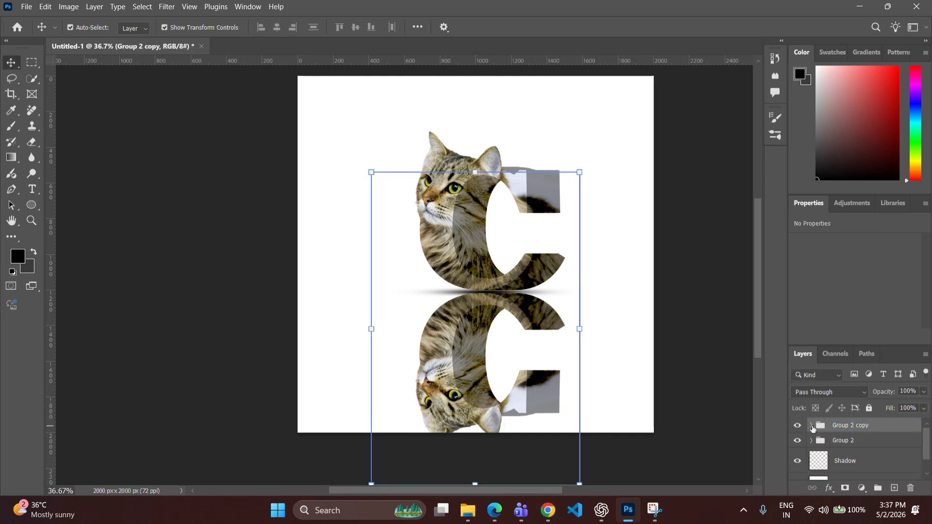
click(846, 488)
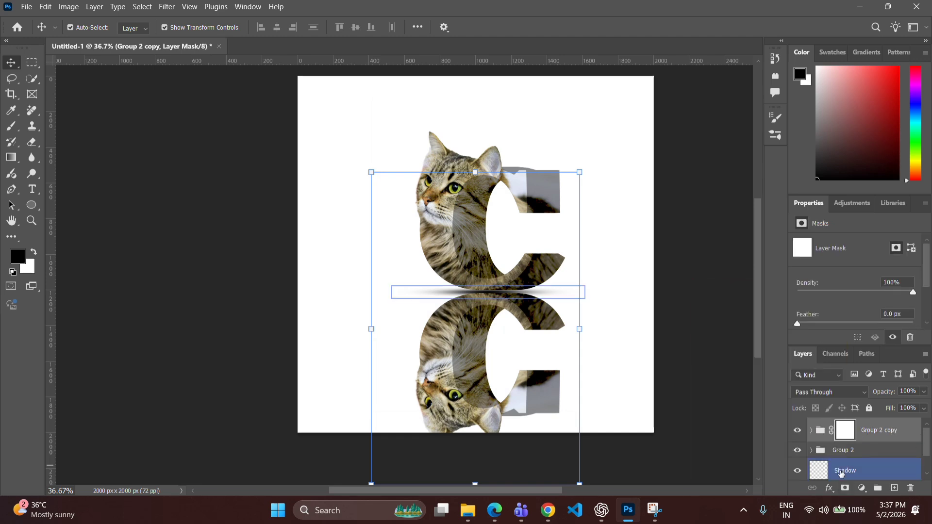
Fade the reflection with a black-to-white linear gradient on the Group 2 copy mask, running from below the canvas up to the original letter's base.
click(440, 22)
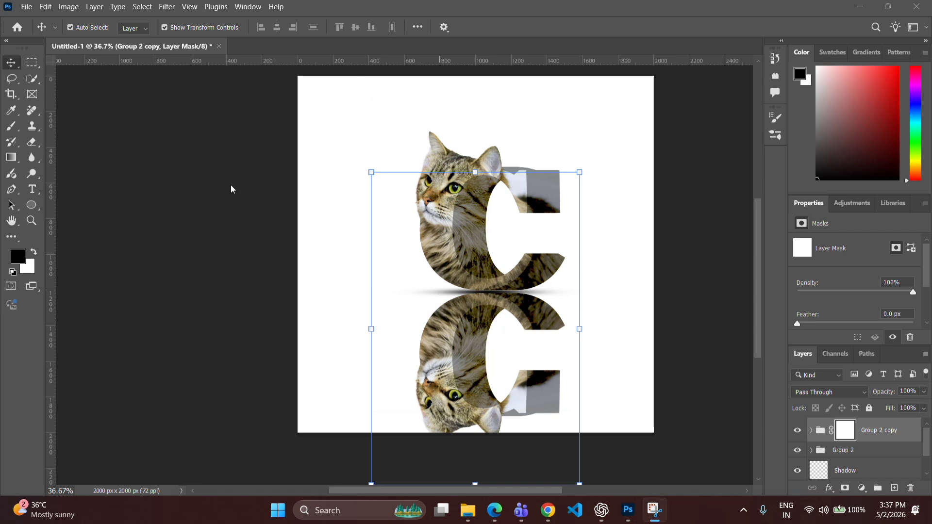
click(8, 154)
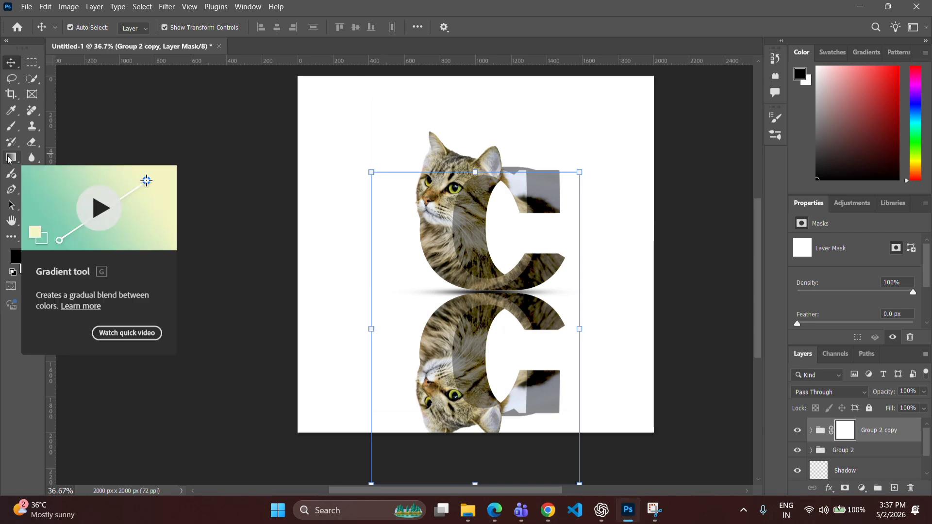
click(10, 159)
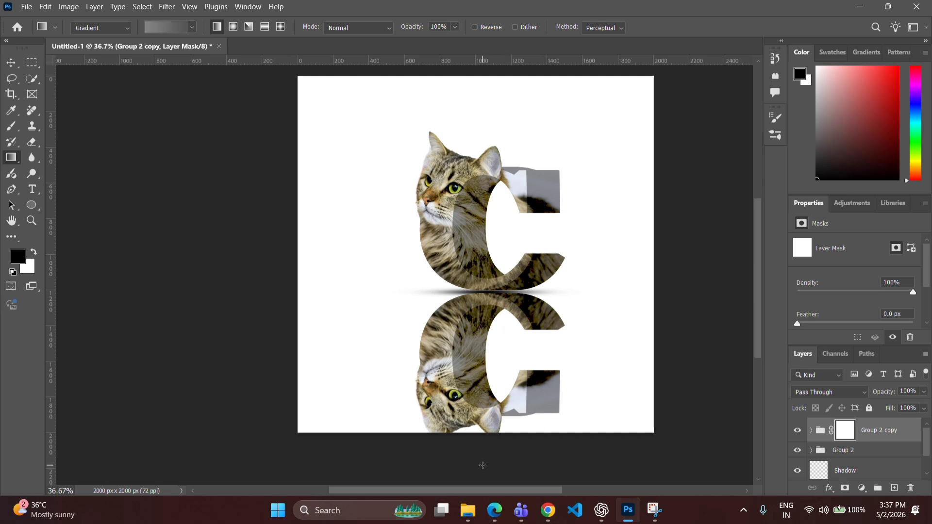
drag(483, 466, 484, 302)
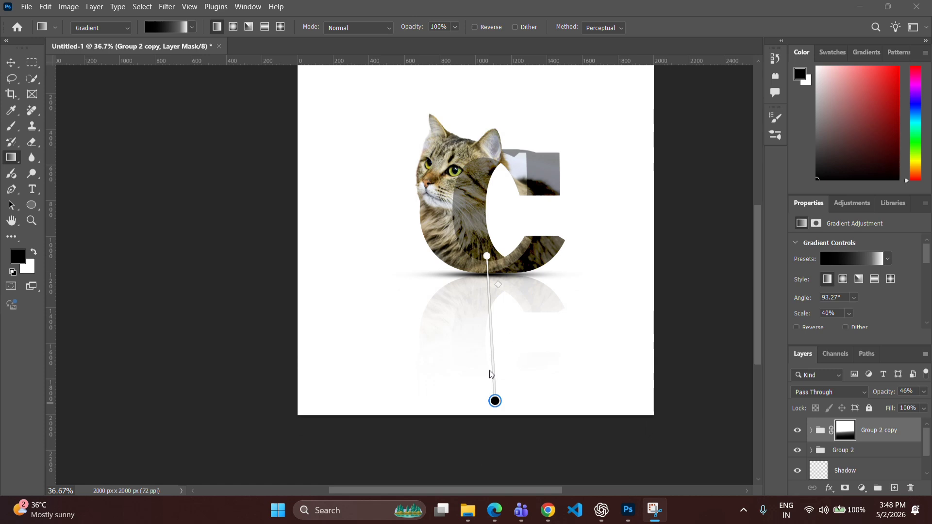
click(489, 422)
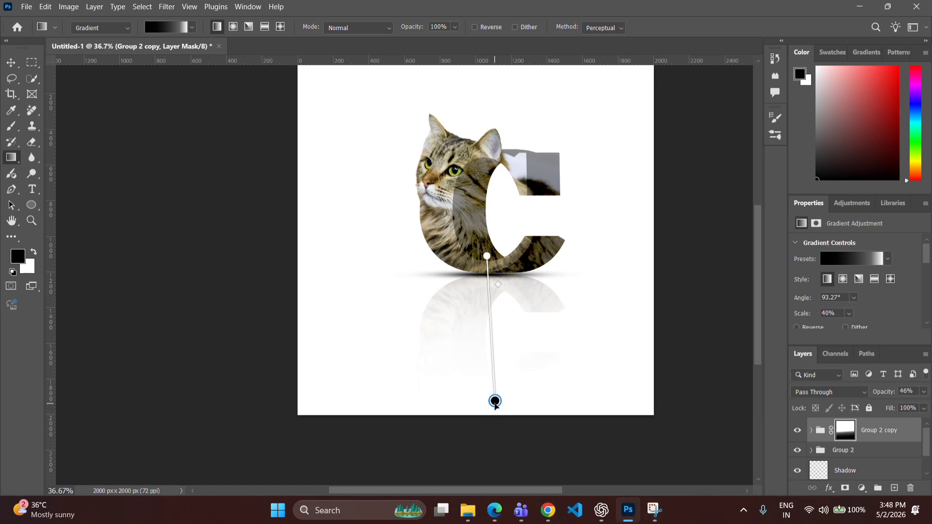
drag(495, 402, 486, 449)
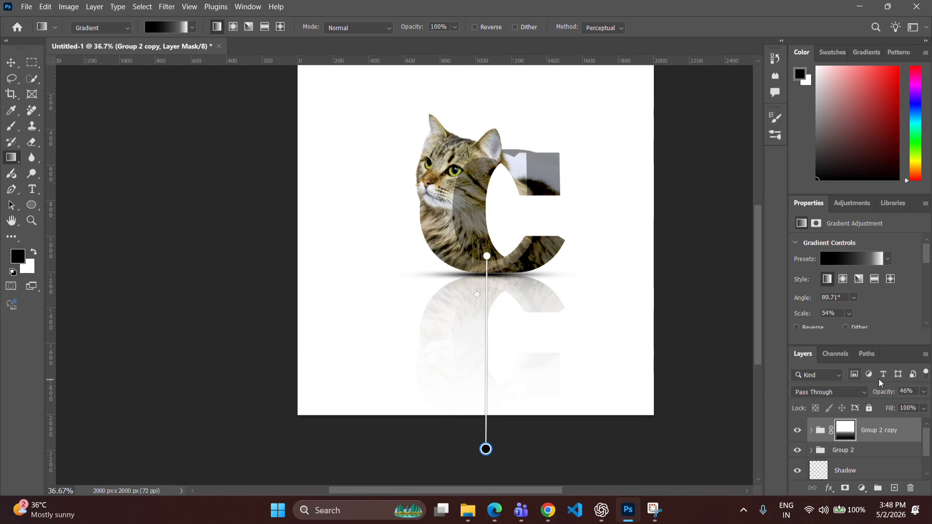
Set the Group 2 copy opacity to 55% and shorten the mask gradient slightly to a scale of 52%.
click(922, 393)
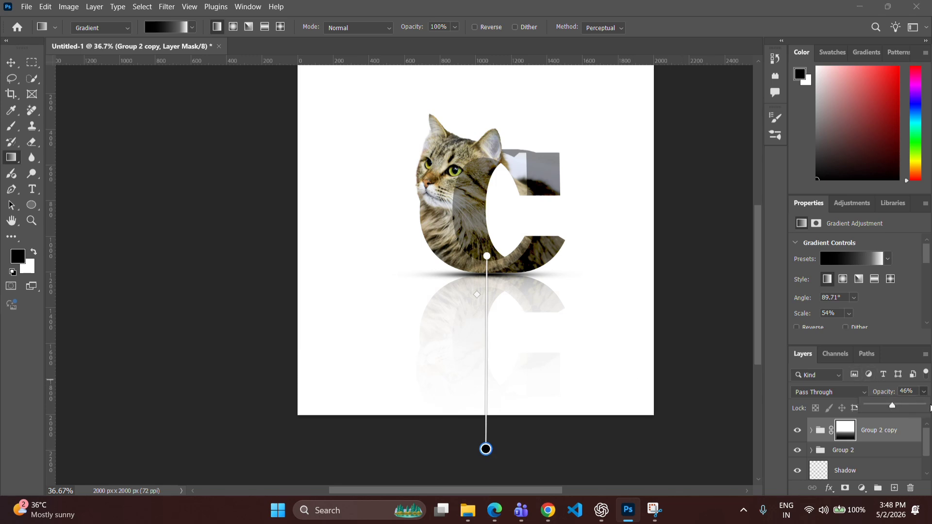
click(919, 407)
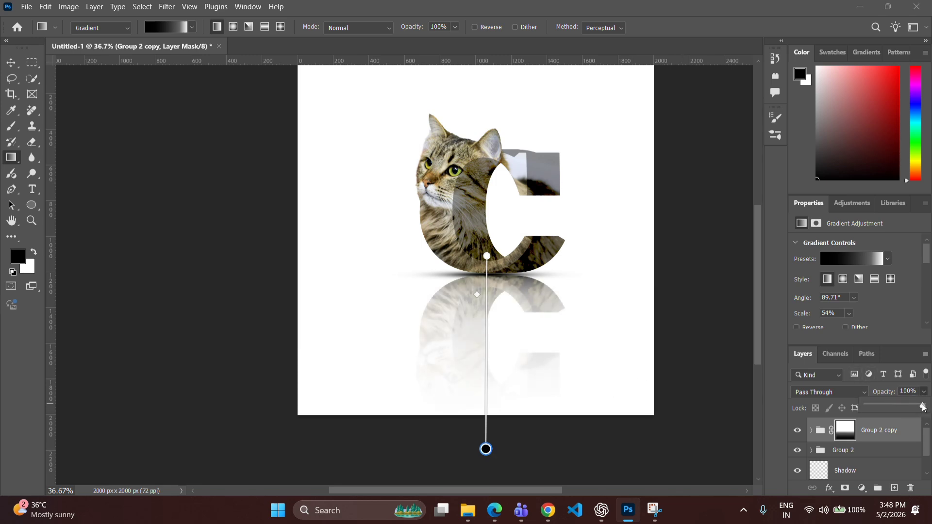
click(899, 404)
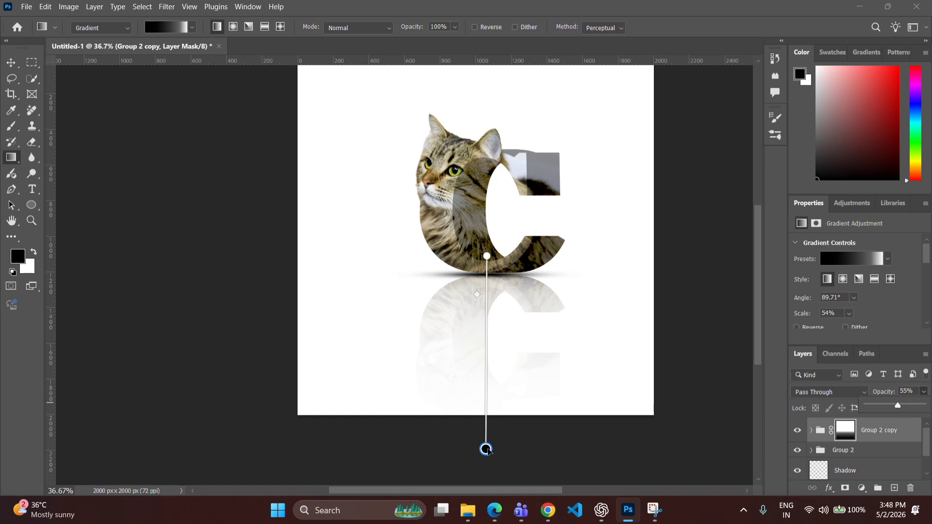
drag(486, 449, 487, 403)
Add a Gradient fill layer directly above the Background layer.
scroll(729, 419, down, 1)
scroll(905, 426, down, 2)
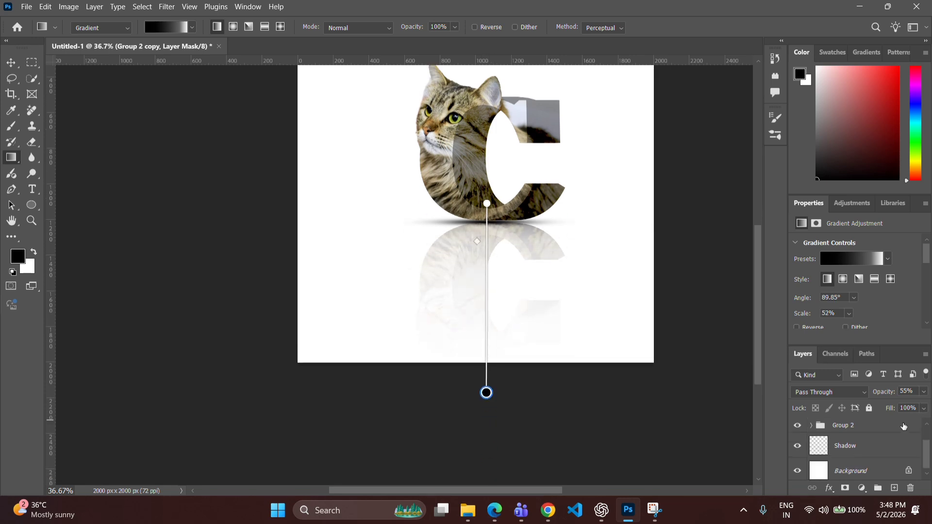
click(855, 467)
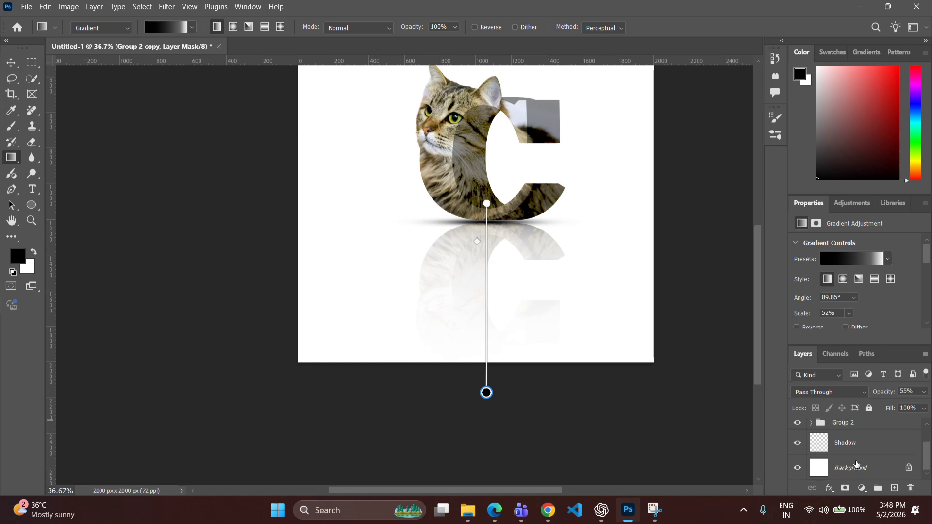
scroll(628, 194, up, 2)
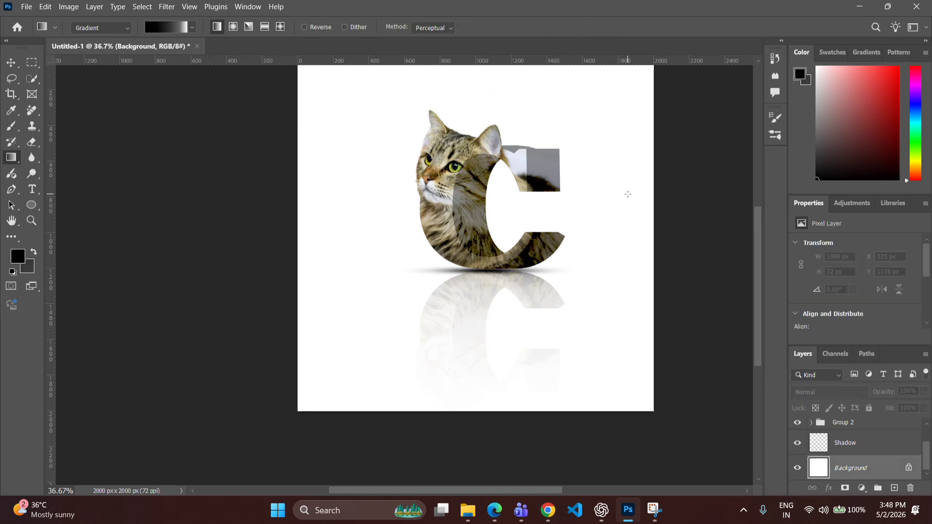
scroll(585, 235, down, 3)
scroll(571, 222, up, 3)
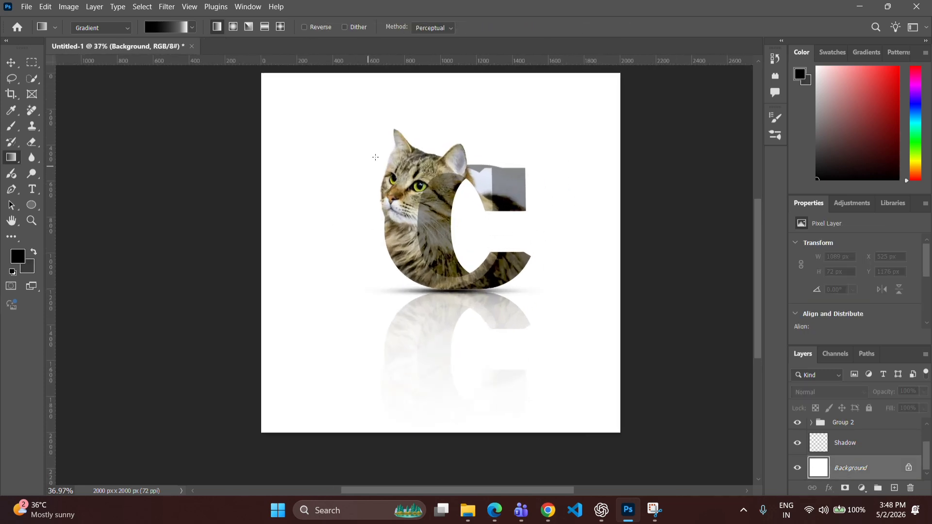
click(409, 27)
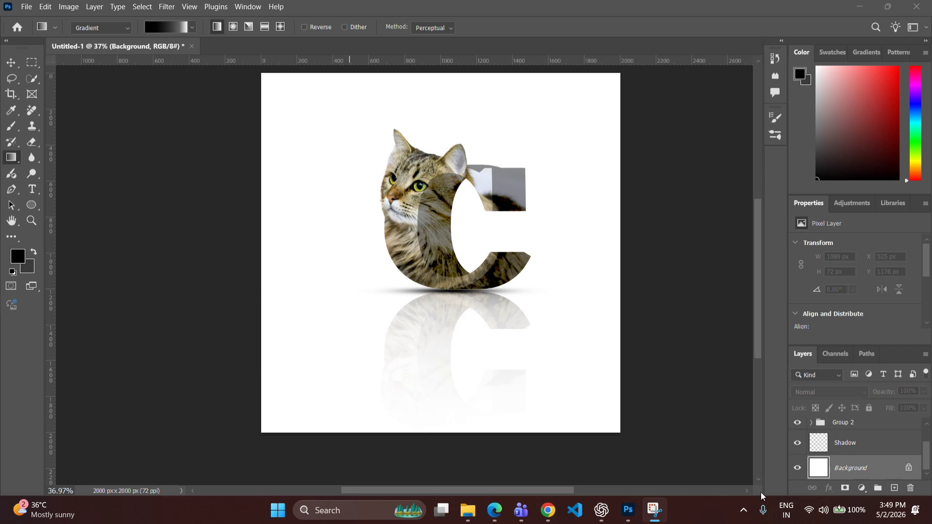
click(843, 470)
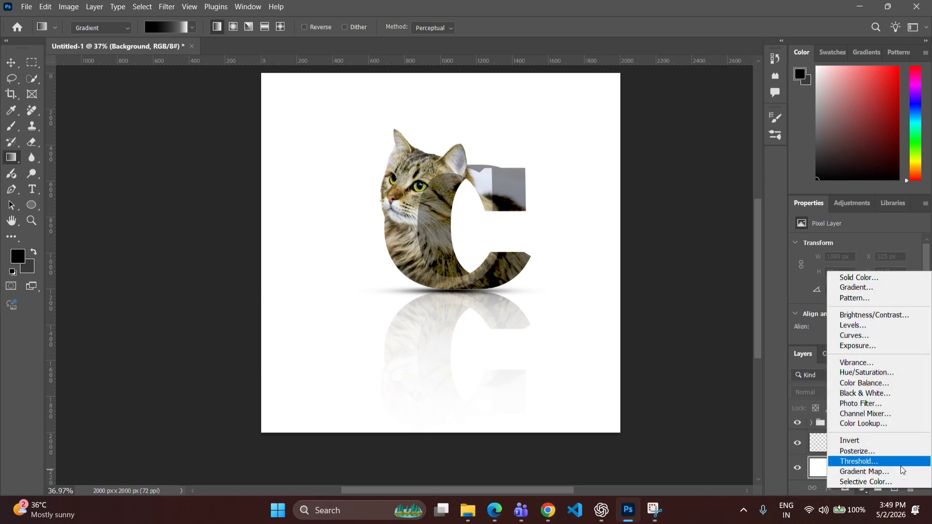
click(862, 488)
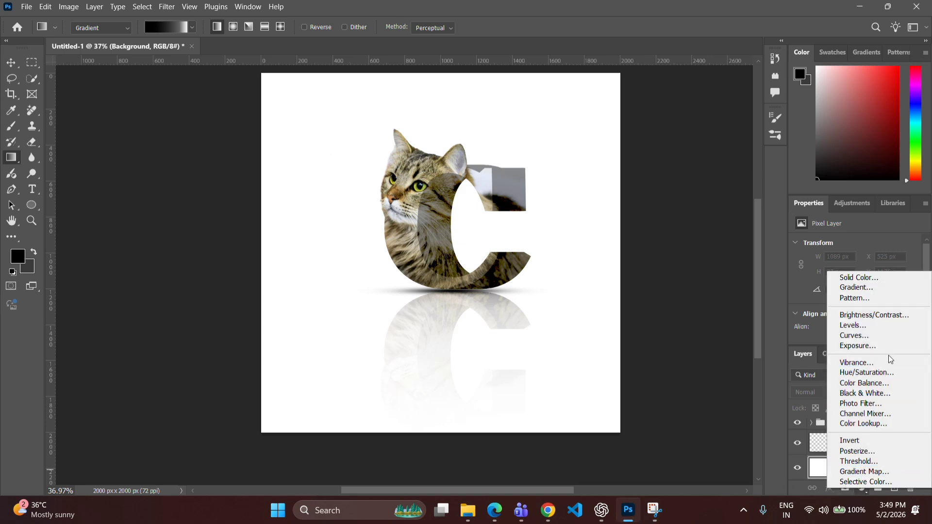
click(855, 288)
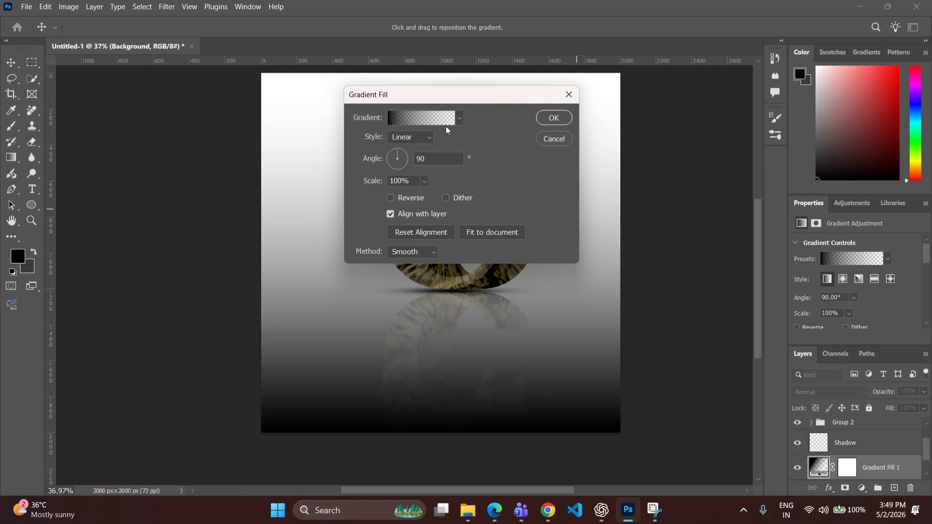
Apply the black-to-white preset from Basics to the fill layer, keeping the linear style, 90° angle and 100% scale.
click(460, 118)
click(413, 168)
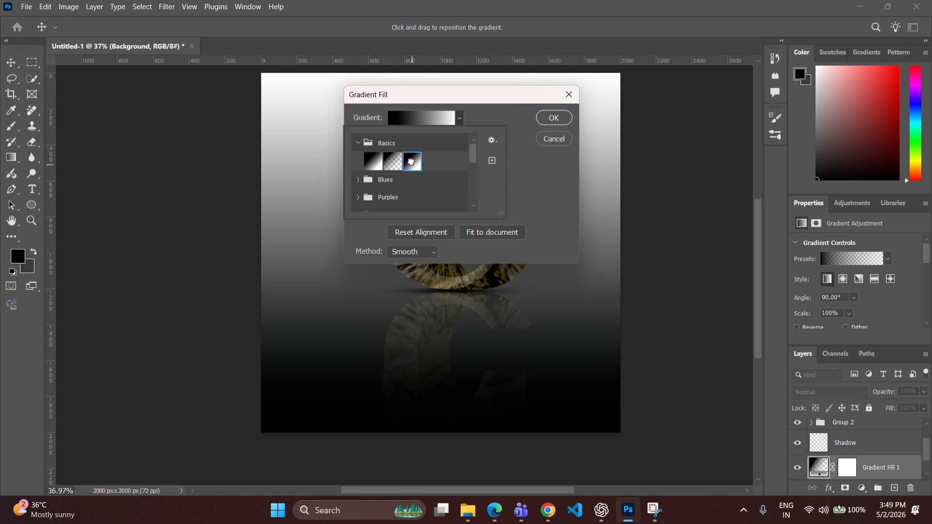
click(413, 165)
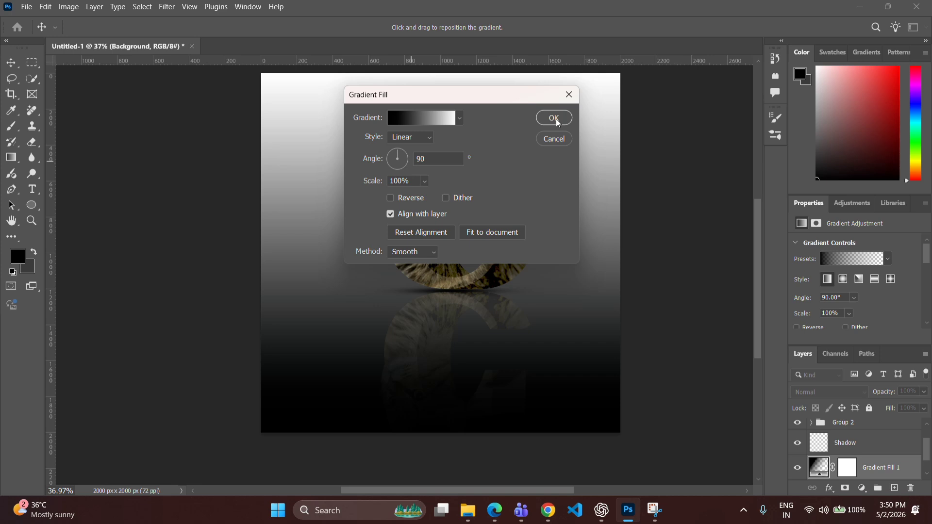
key(Return)
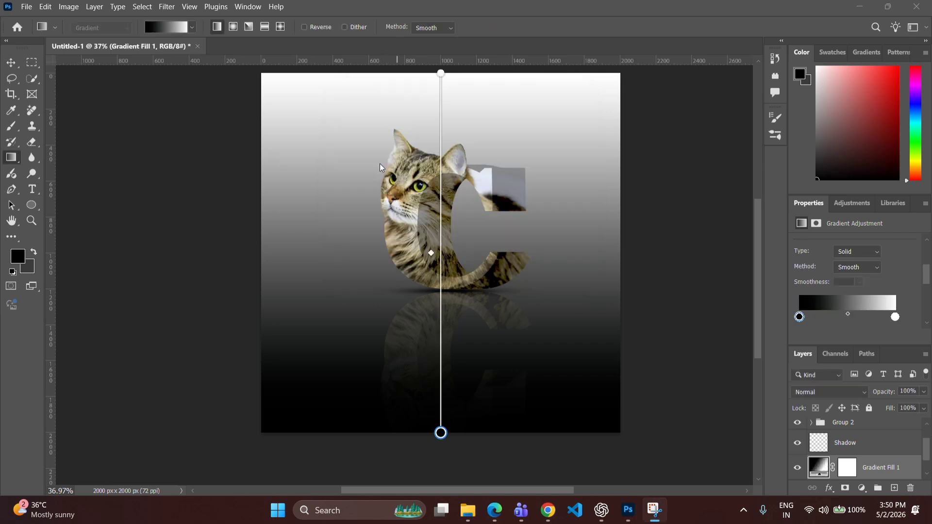
Recolor the fill gradient's black stop to olive green 596b35, sampled from the cat's eye.
click(799, 318)
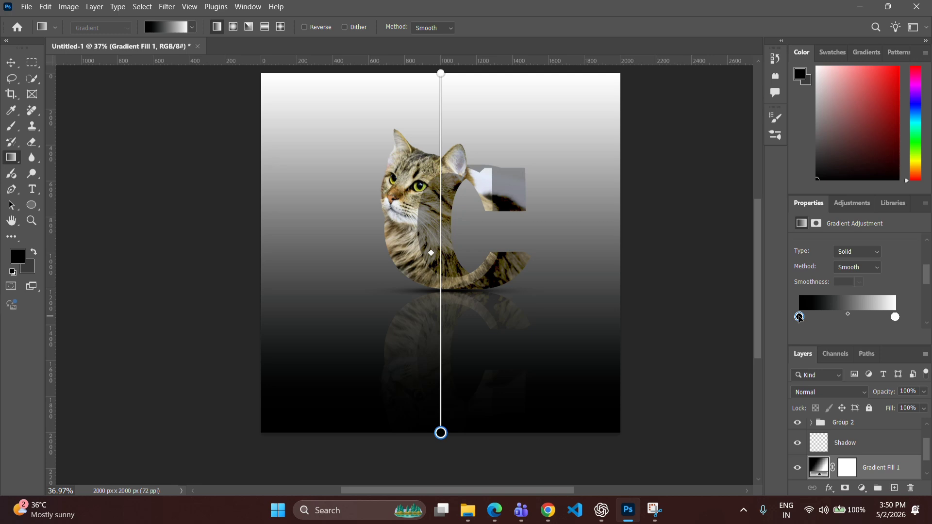
double_click(800, 318)
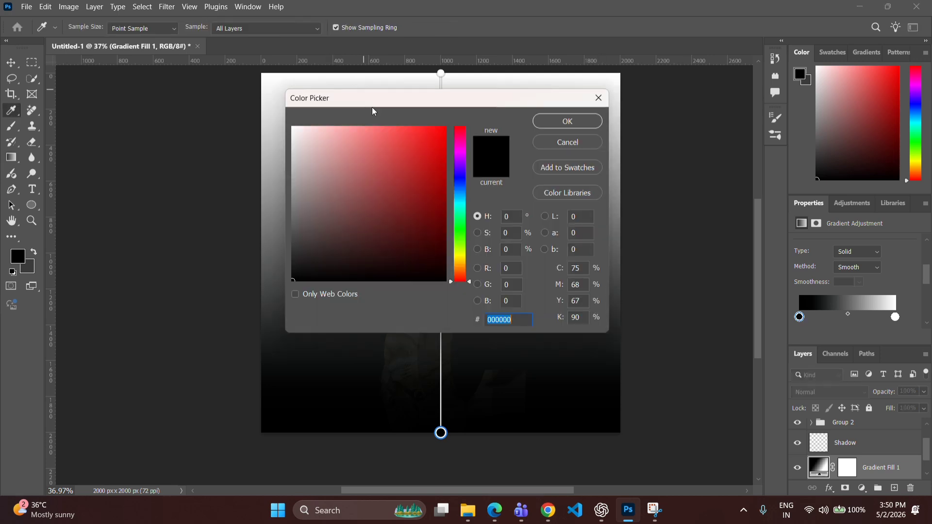
drag(374, 100, 593, 102)
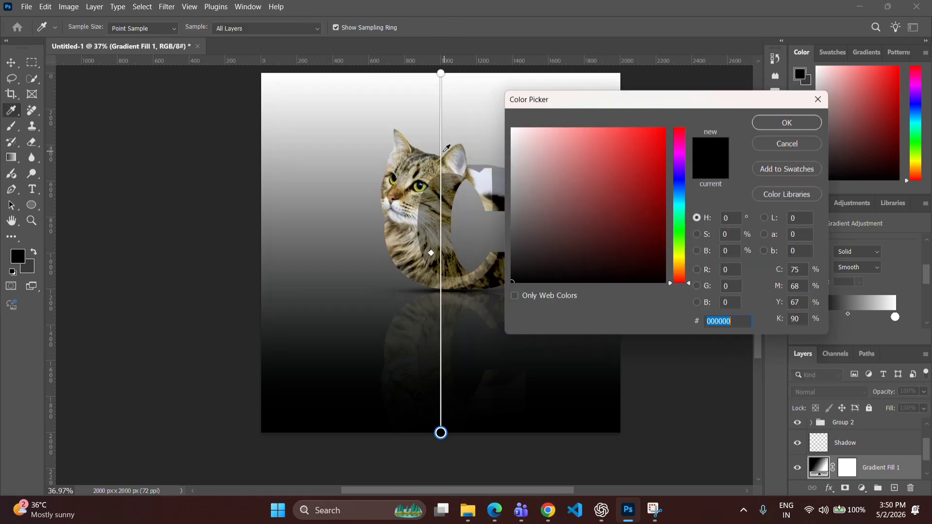
click(450, 154)
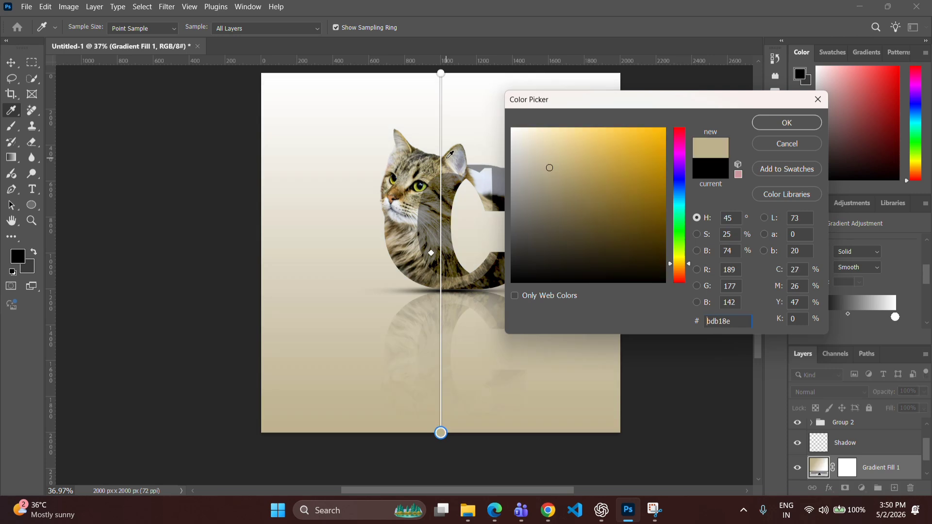
click(492, 184)
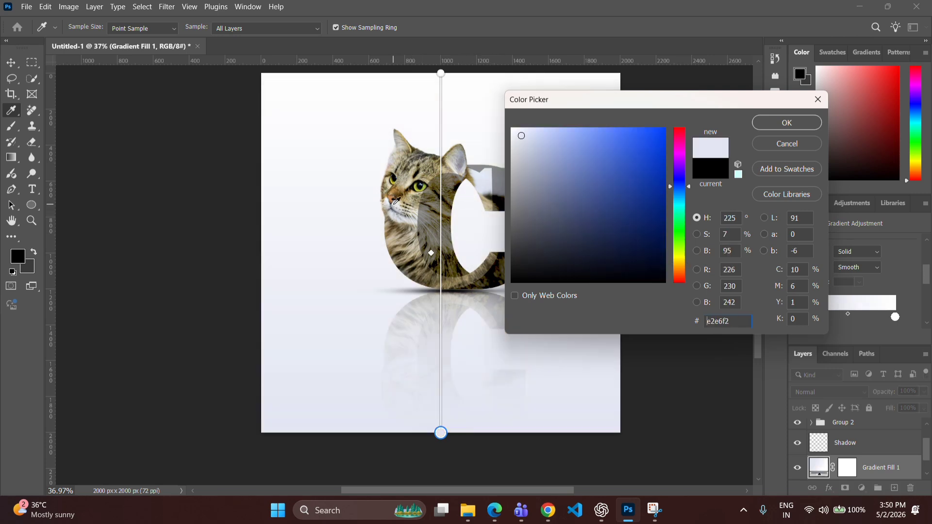
click(421, 185)
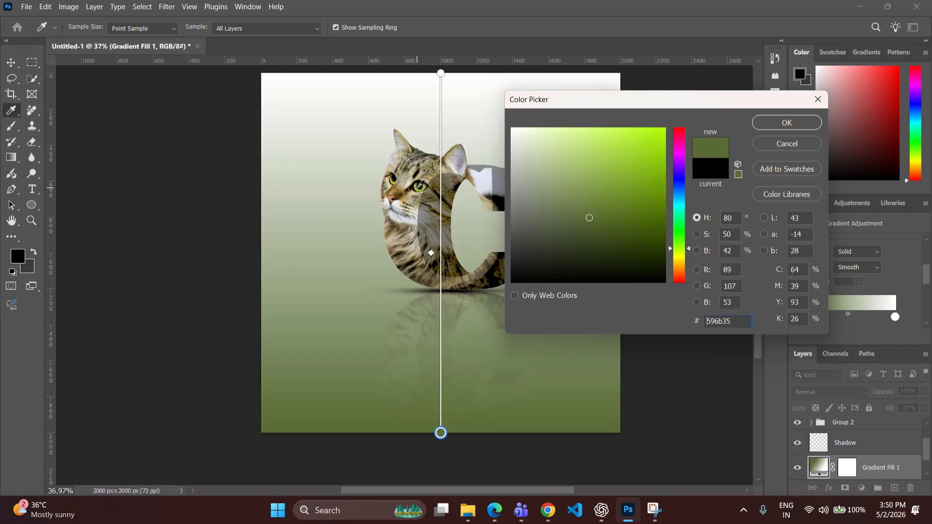
click(782, 123)
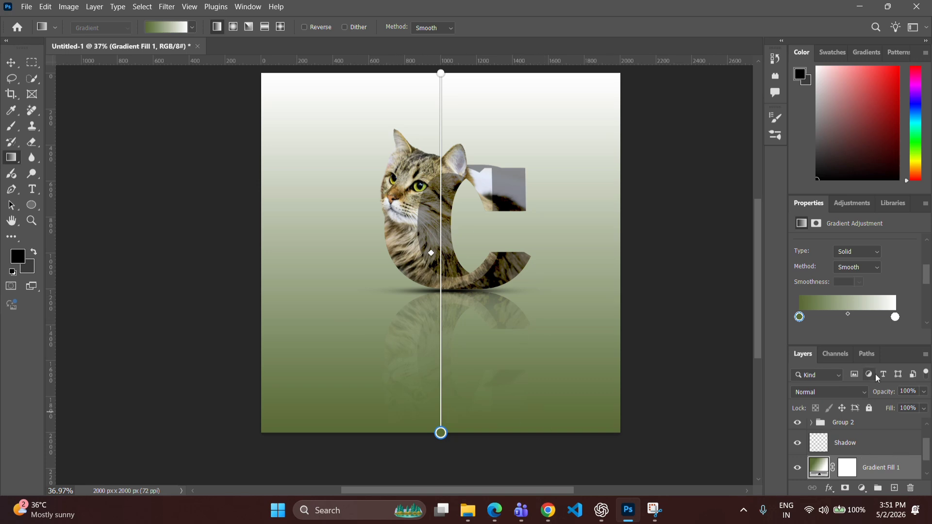
Deselect all layers with the Move tool and examine the finished letter, shadow, reflection and gradient background up close.
click(853, 449)
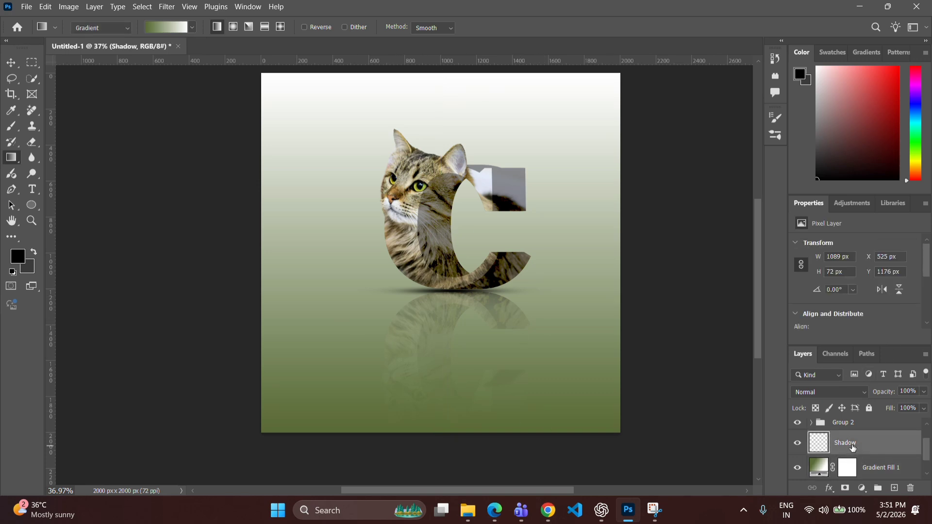
click(12, 63)
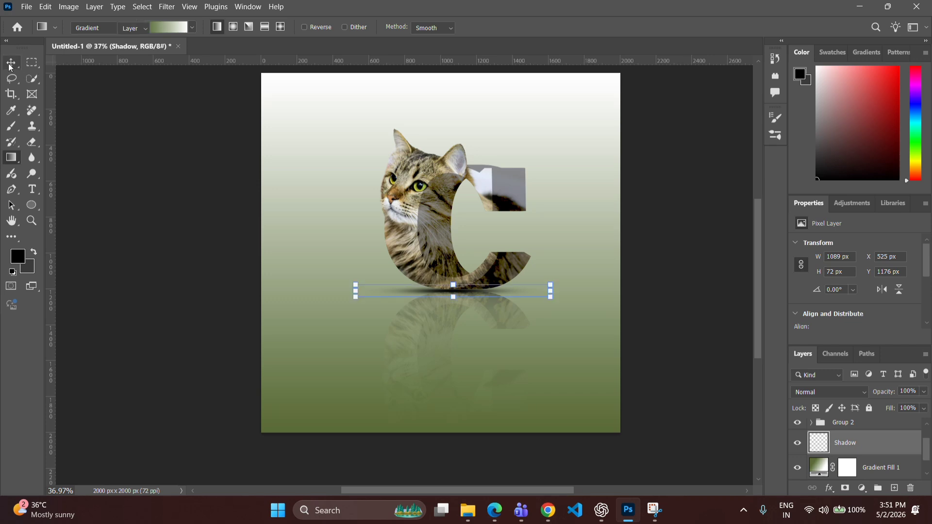
click(667, 347)
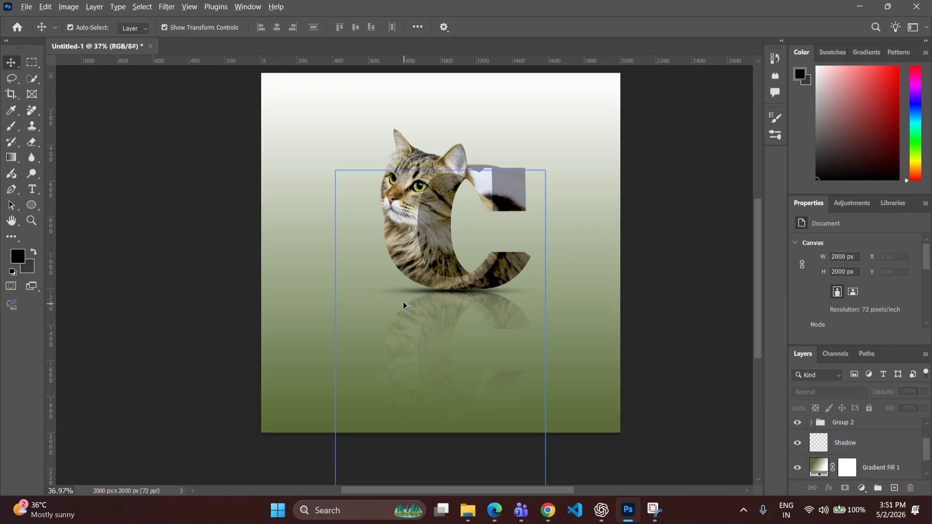
scroll(403, 304, up, 4)
scroll(123, 263, down, 5)
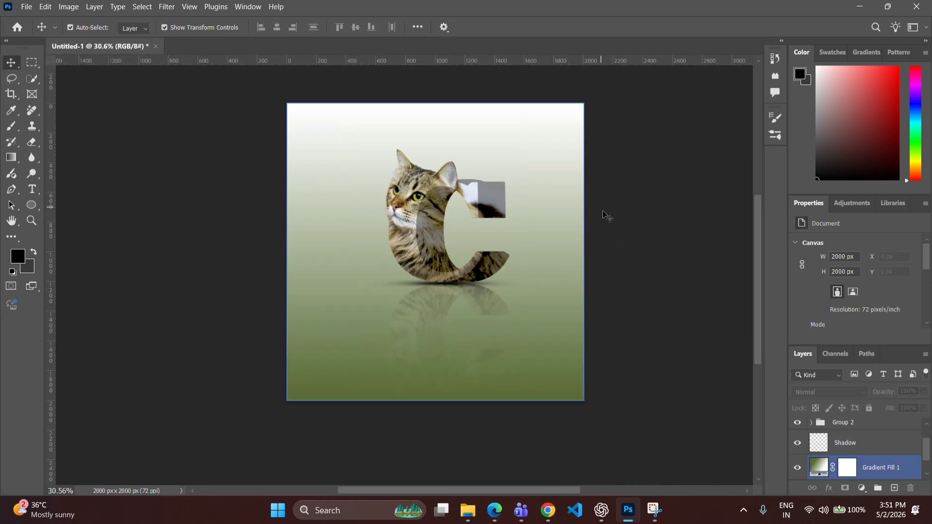
scroll(691, 217, up, 4)
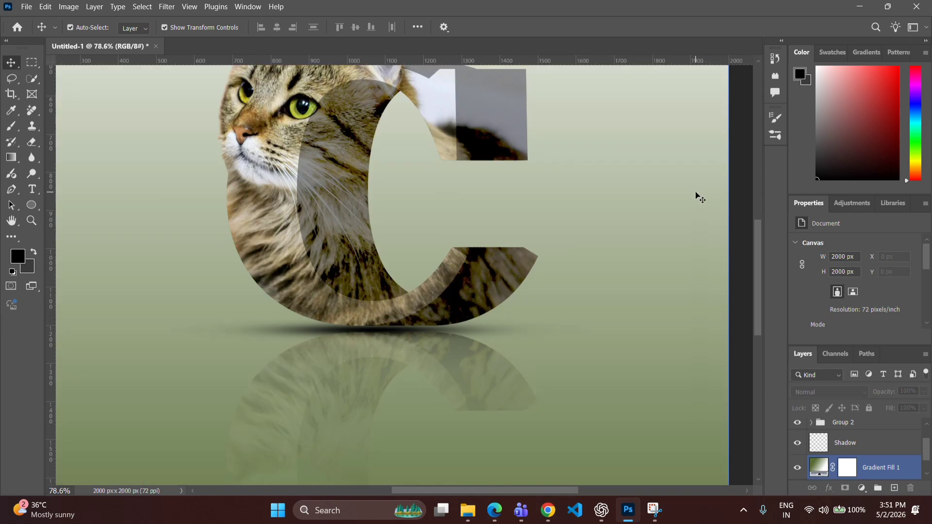
scroll(698, 208, up, 3)
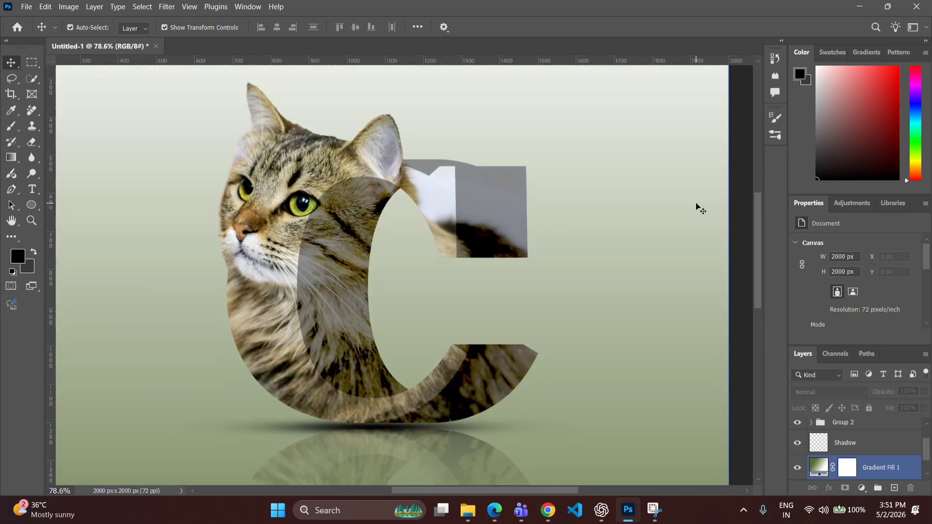
scroll(694, 209, down, 1)
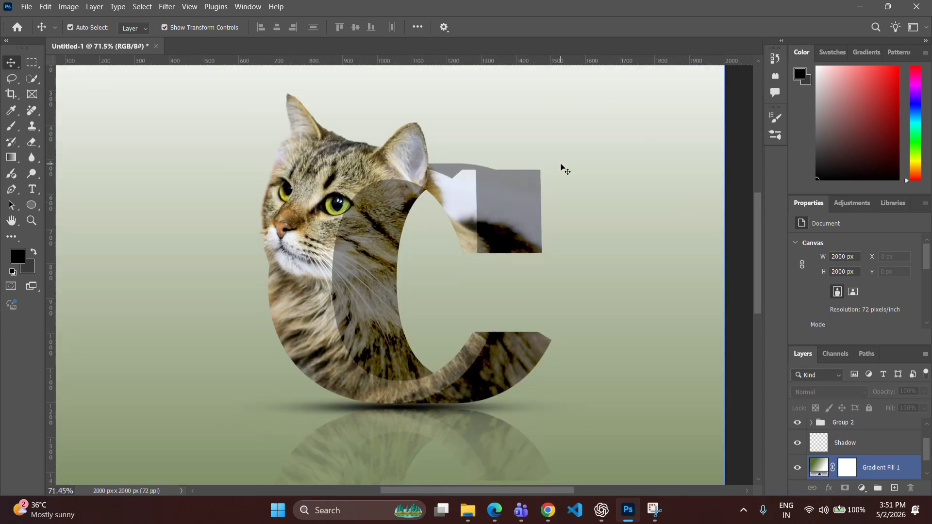
key(ctrl+semicolon)
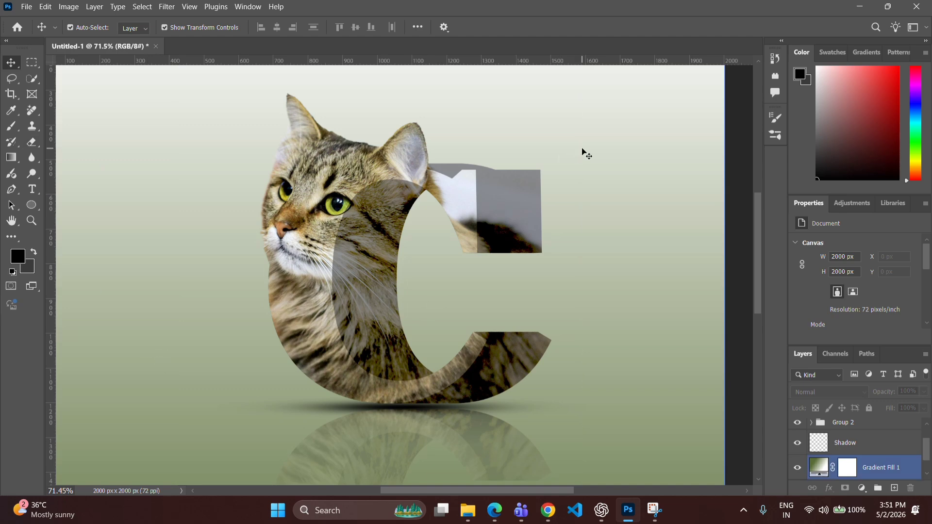